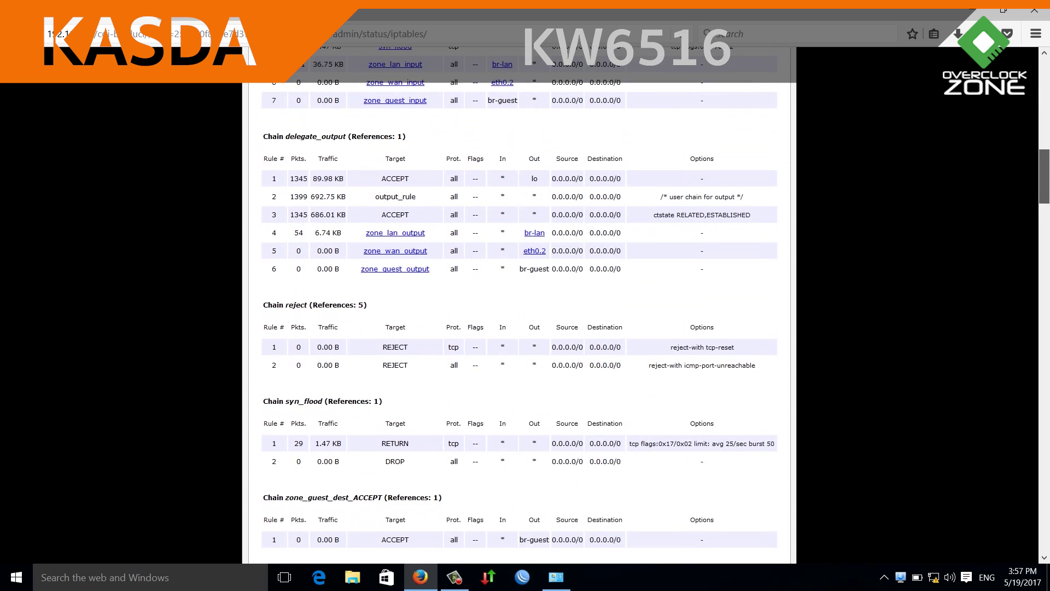
# Review the IPv4 firewall status chains, from the output chain through the guest, LAN and WAN zone rules
pyautogui.scroll(-10, 520, 322)
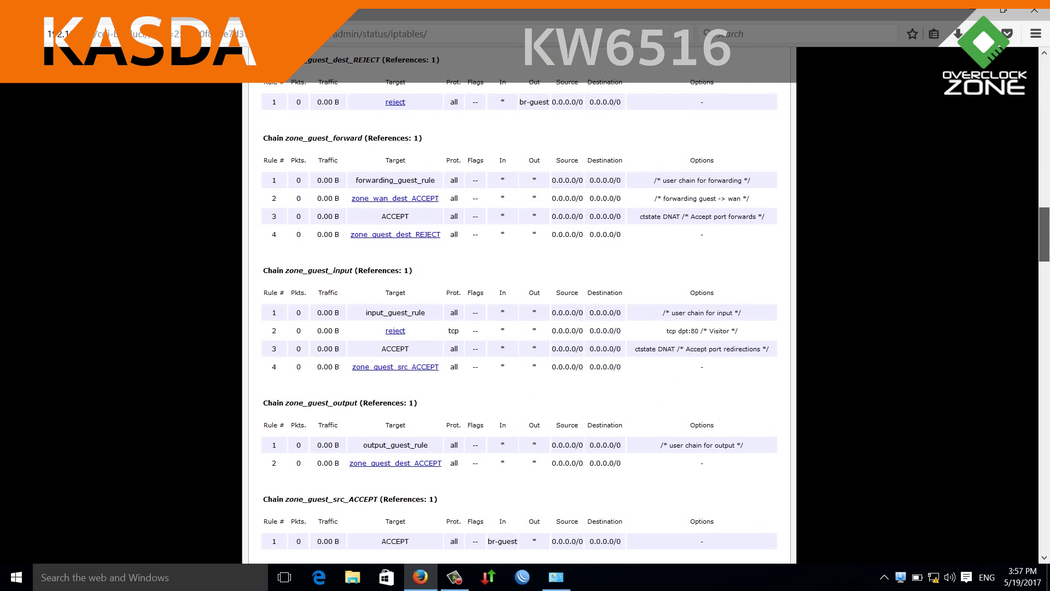
pyautogui.scroll(-5, 520, 323)
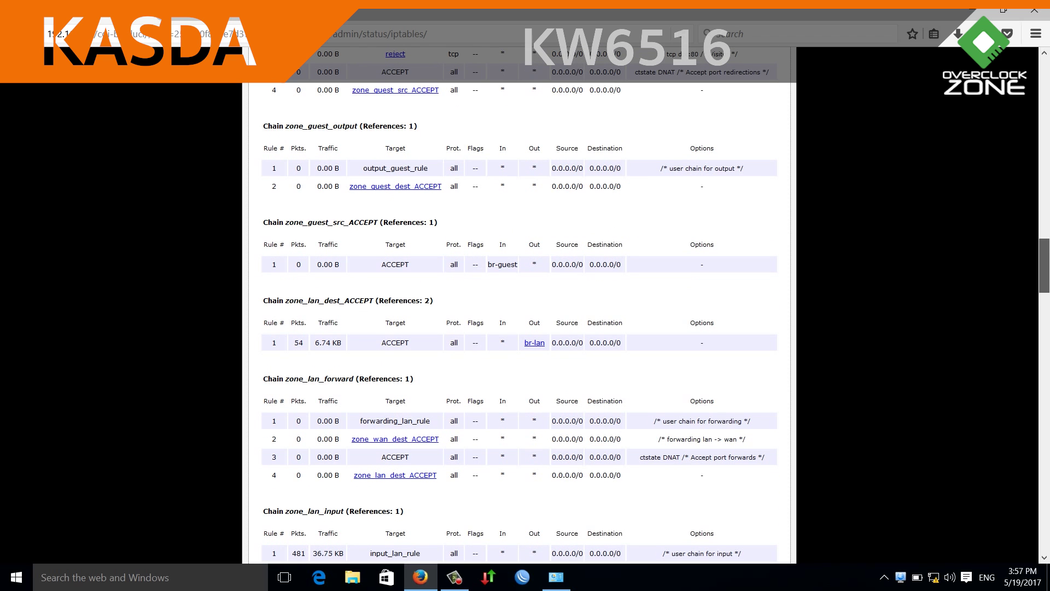
pyautogui.scroll(-12, 520, 322)
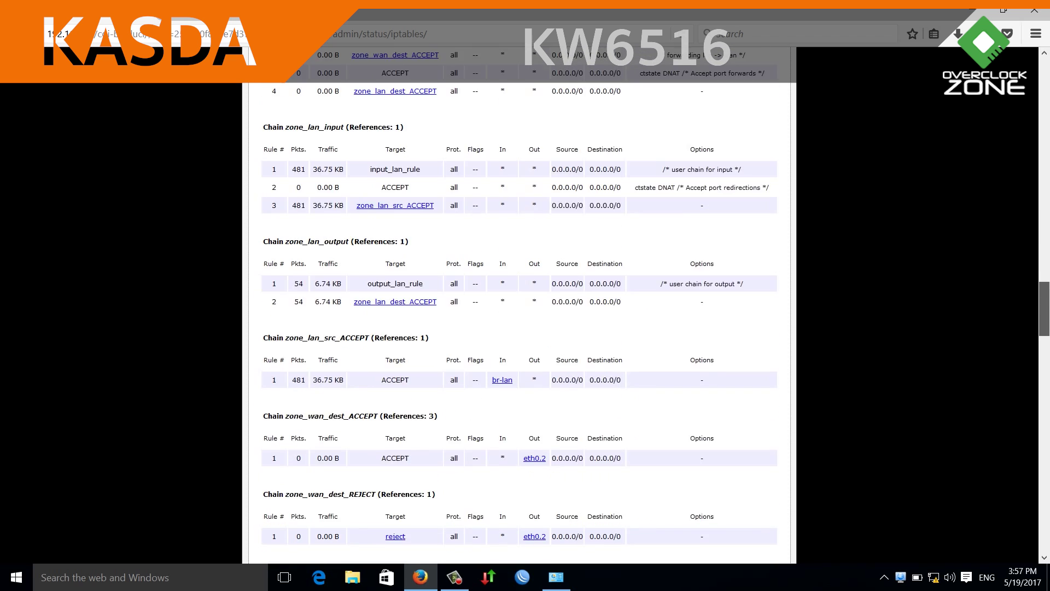
pyautogui.scroll(-3, 519, 323)
pyautogui.scroll(-20, 519, 323)
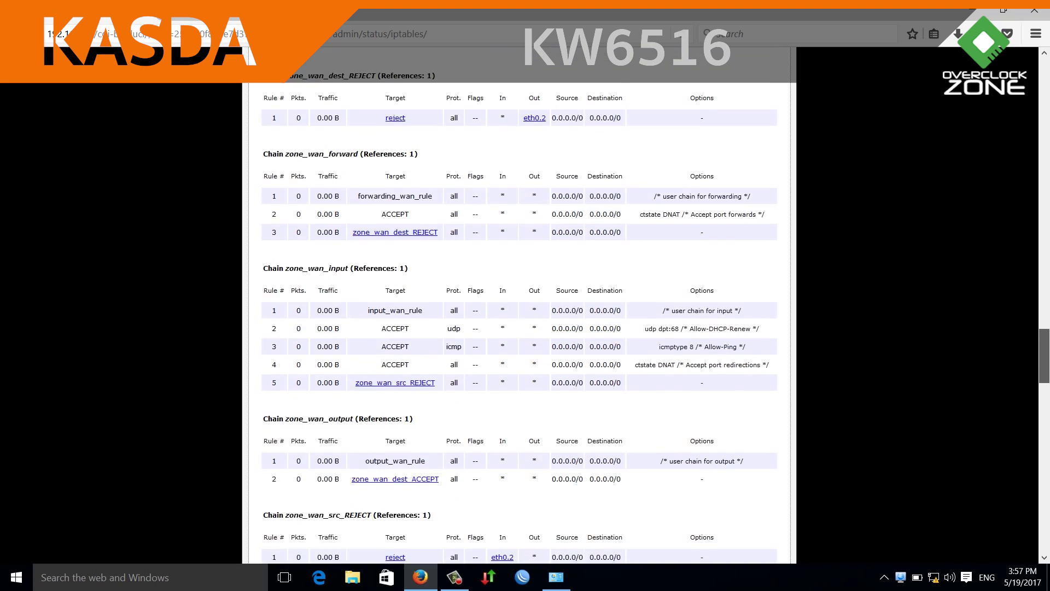
pyautogui.scroll(20, 520, 322)
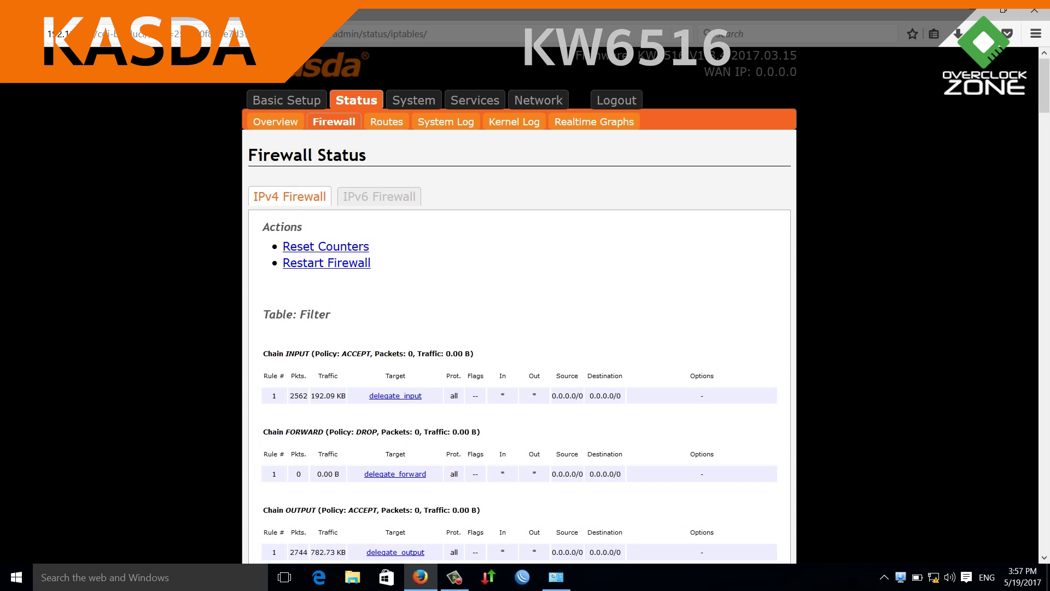
# View the Routes status page with its ARP table and active IPv4 and IPv6 routes
pyautogui.click(387, 121)
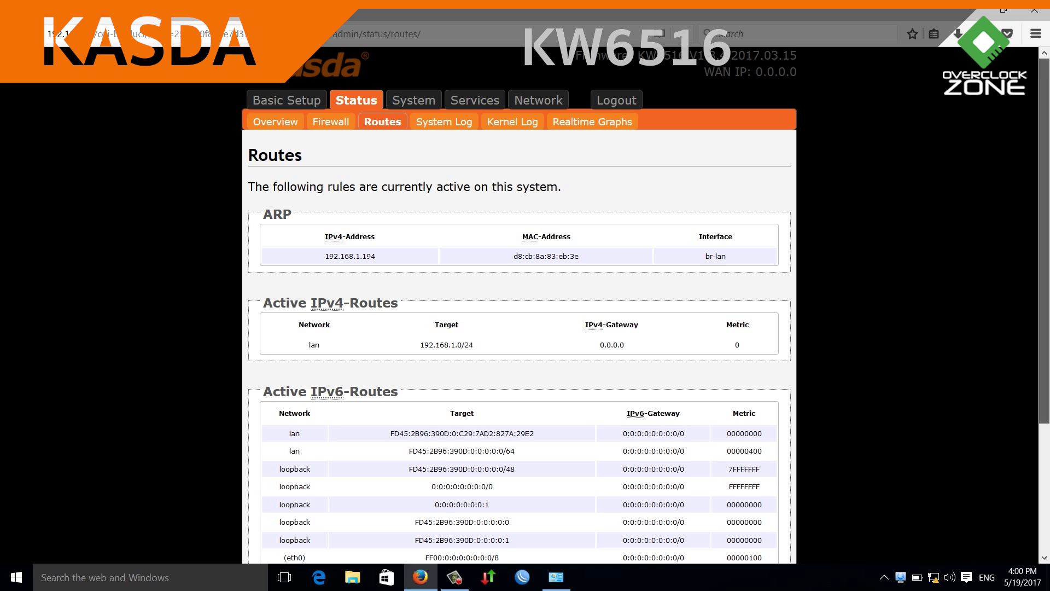
pyautogui.scroll(-3, 519, 306)
pyautogui.scroll(3, 519, 306)
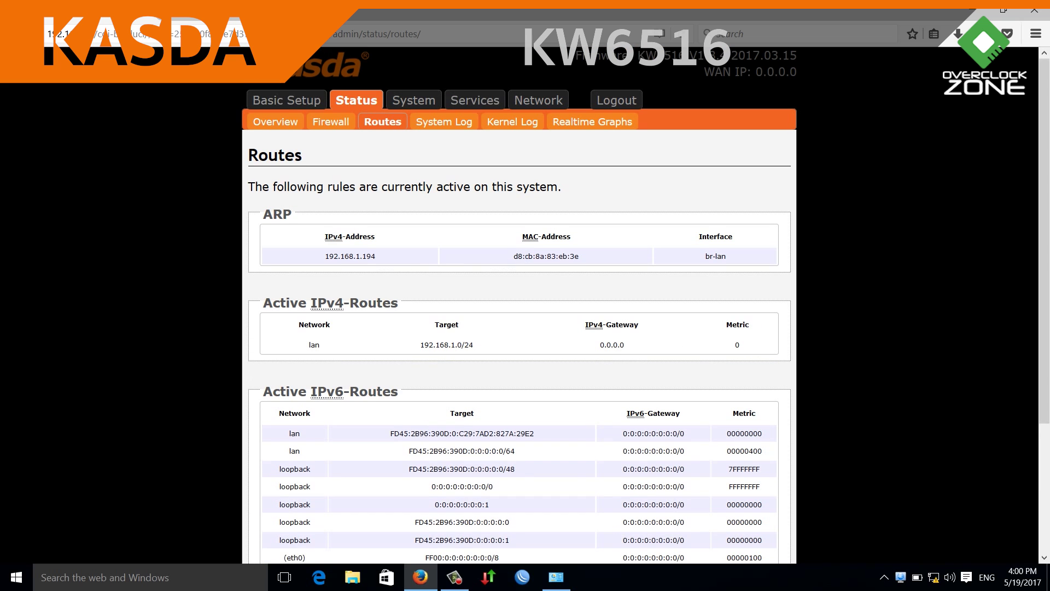
# Look through the router's System Log, then display the Kernel Log
pyautogui.click(444, 121)
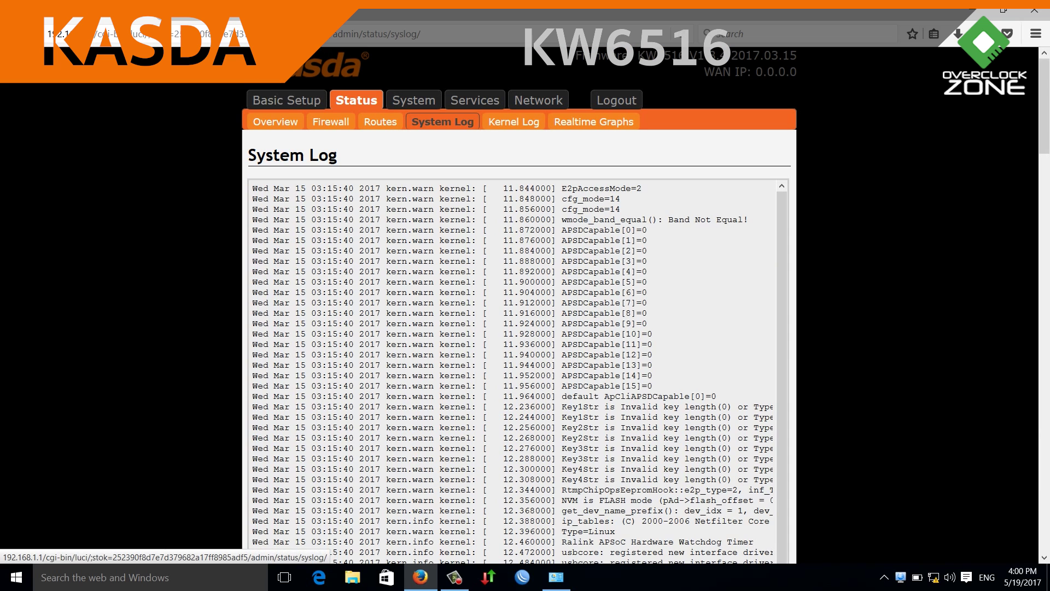
pyautogui.moveTo(782, 219); pyautogui.dragTo(781, 230)
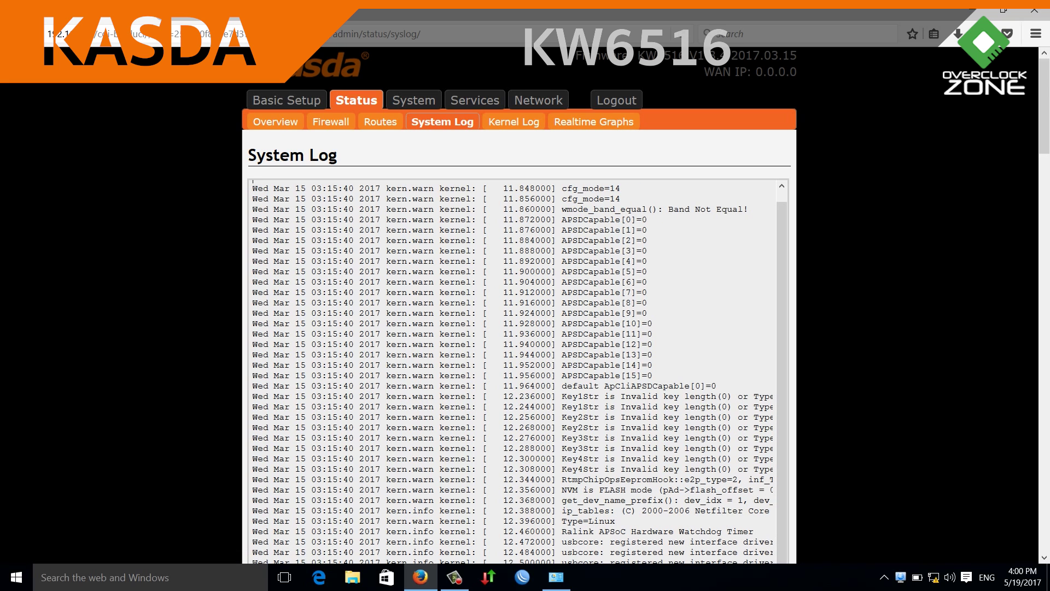
pyautogui.click(511, 121)
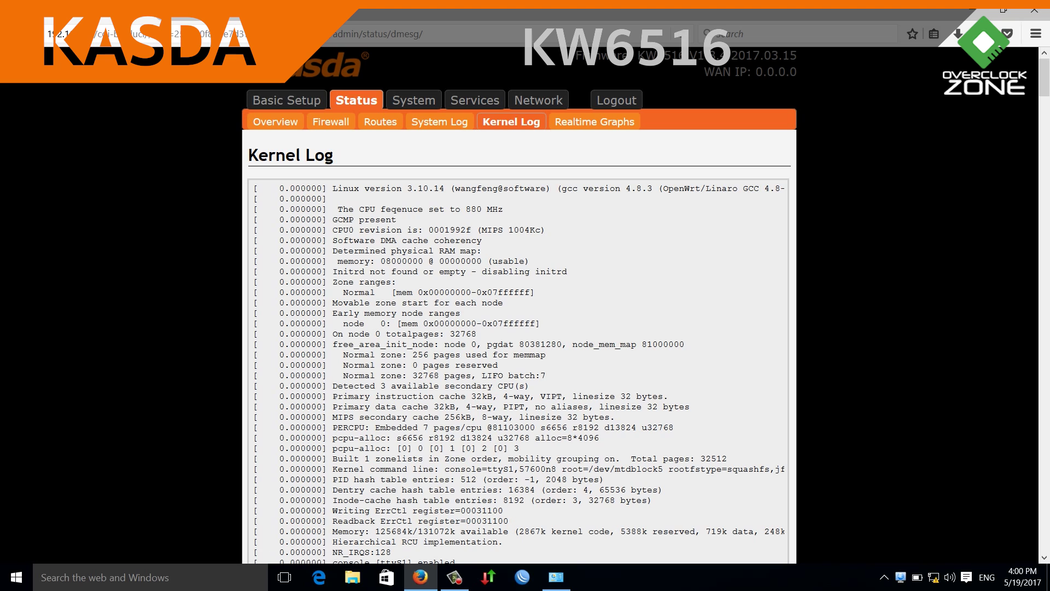
# Inspect the Realtime Graphs for load, traffic (including eth0), wireless and connections
pyautogui.click(595, 122)
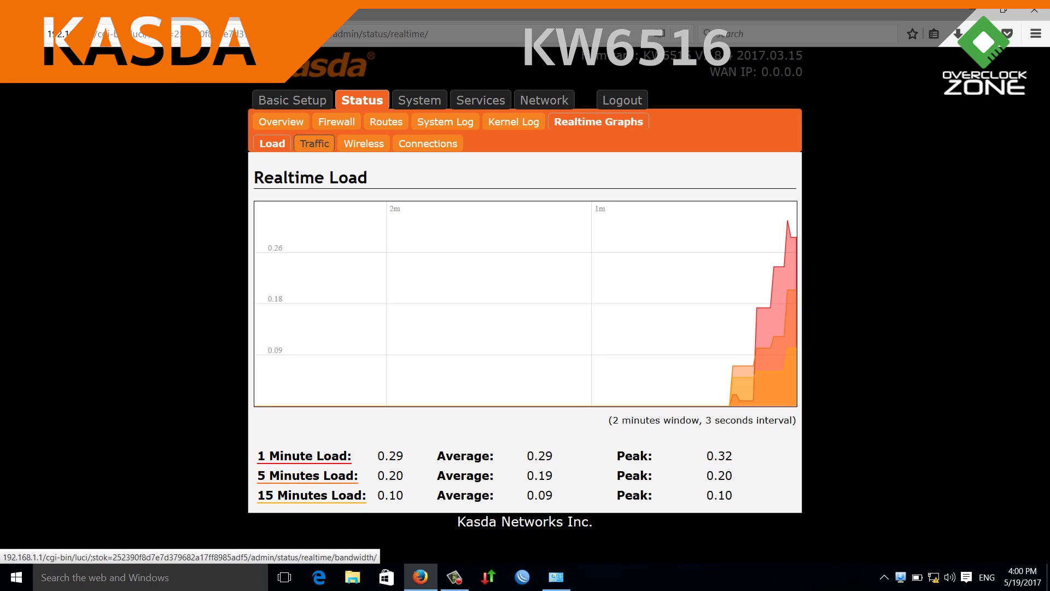
pyautogui.click(314, 144)
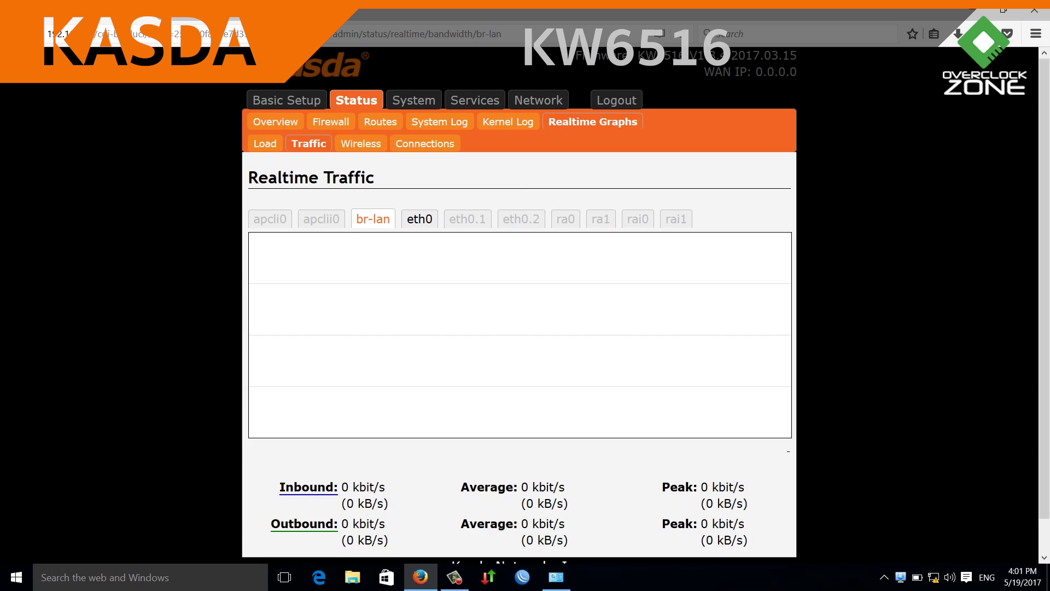
pyautogui.click(419, 219)
pyautogui.click(358, 143)
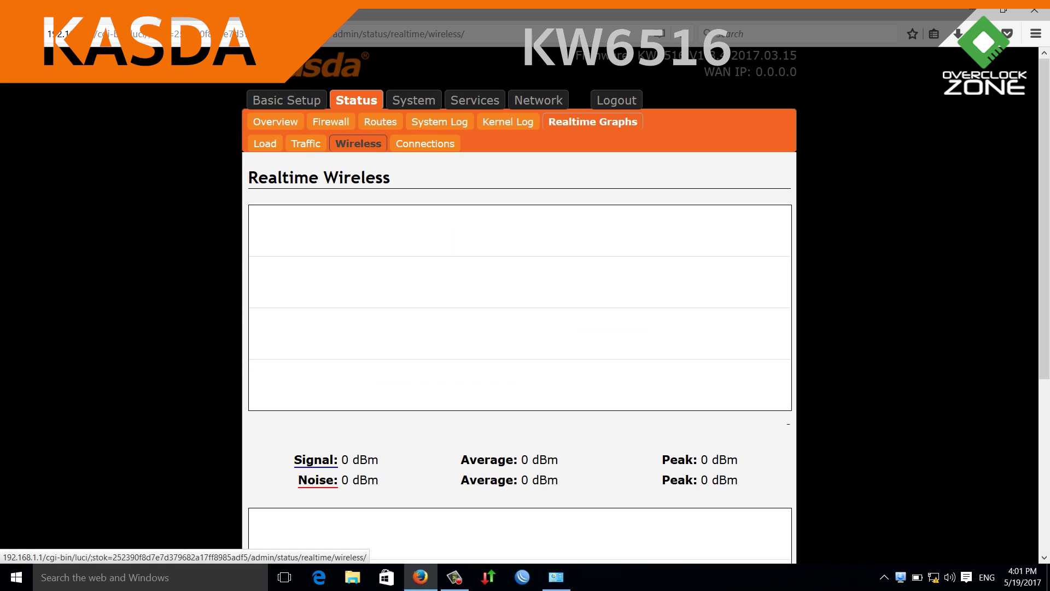
pyautogui.click(425, 143)
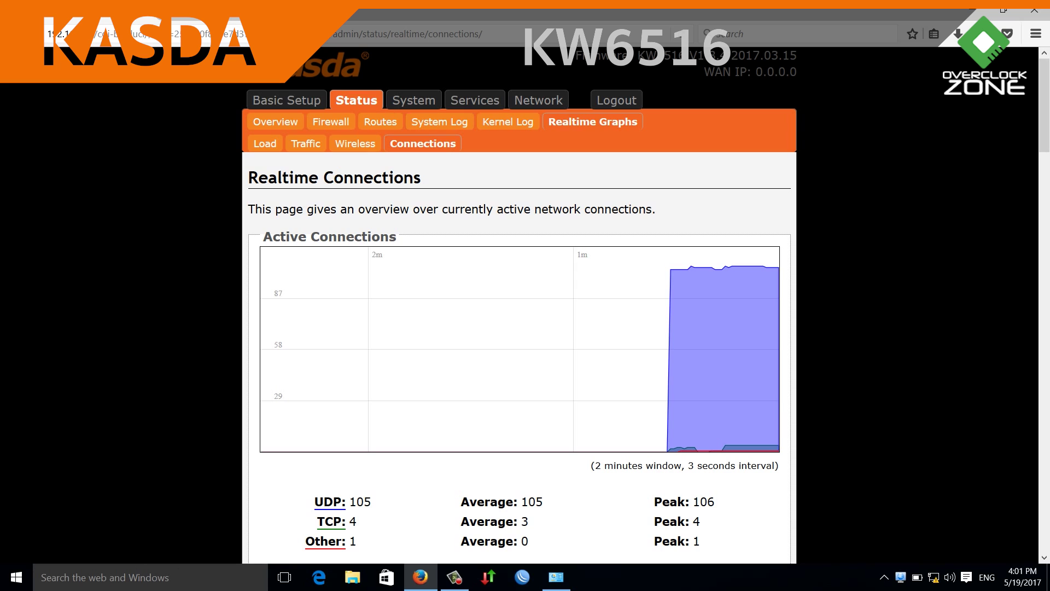
# Review the system's general properties, time synchronization settings and Logging options
pyautogui.click(413, 100)
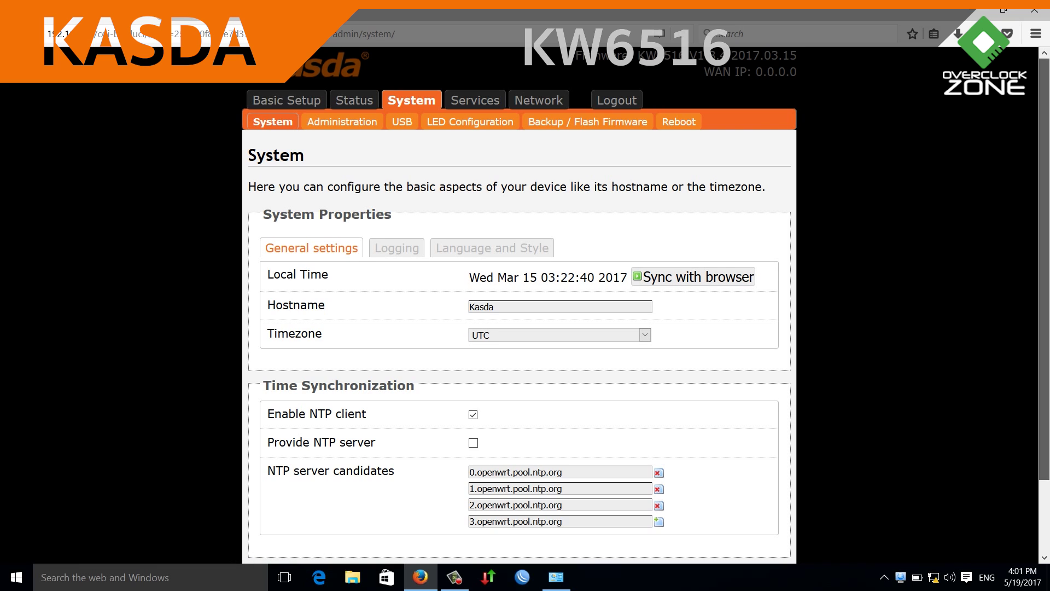
pyautogui.scroll(-3, 519, 306)
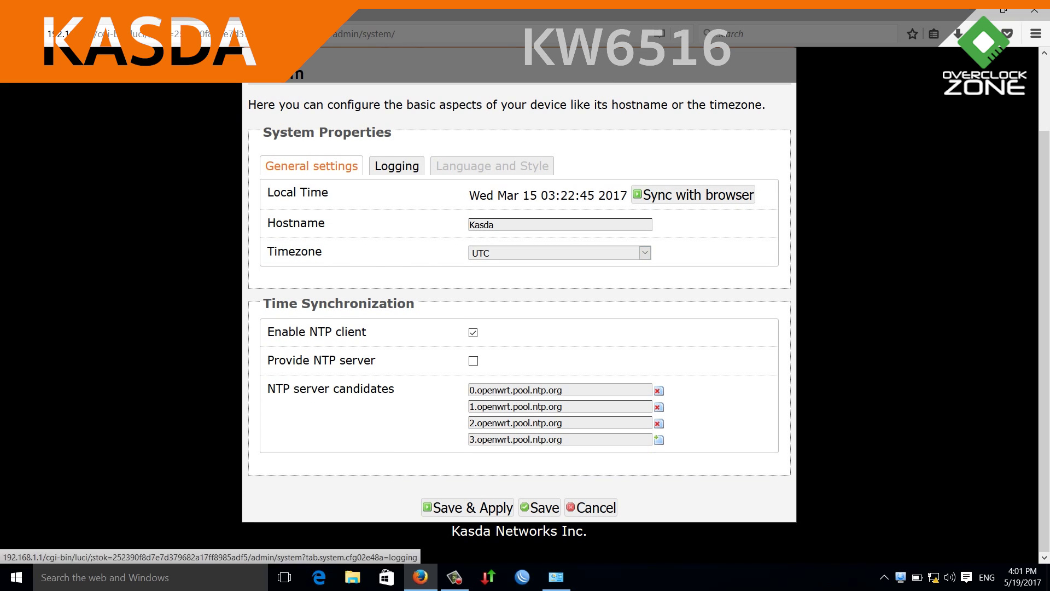
pyautogui.click(396, 166)
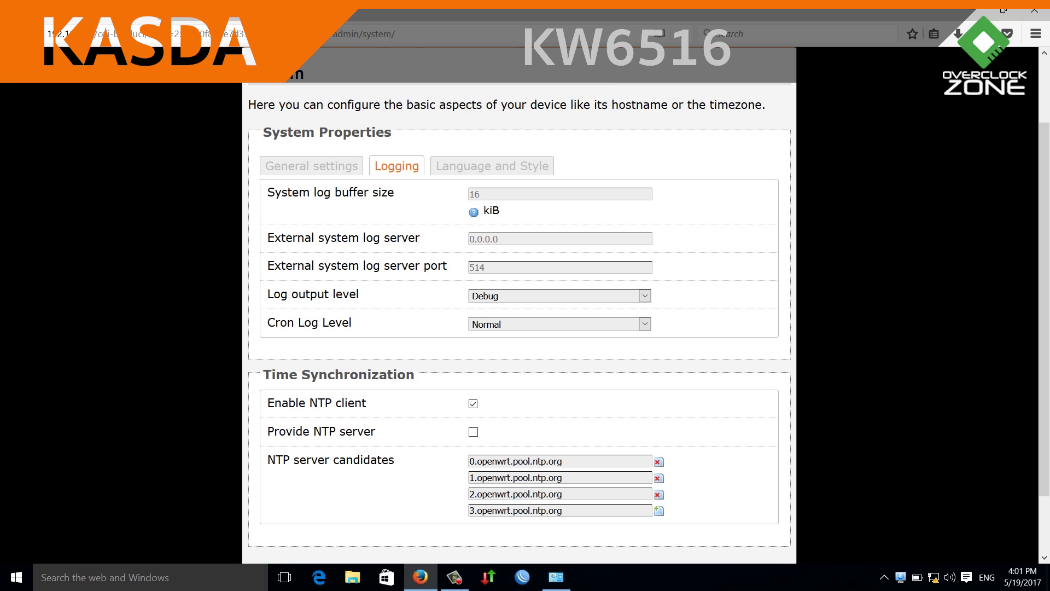
# Check the system's Language and Style settings, choosing OpenWrt from the available designs
pyautogui.click(492, 166)
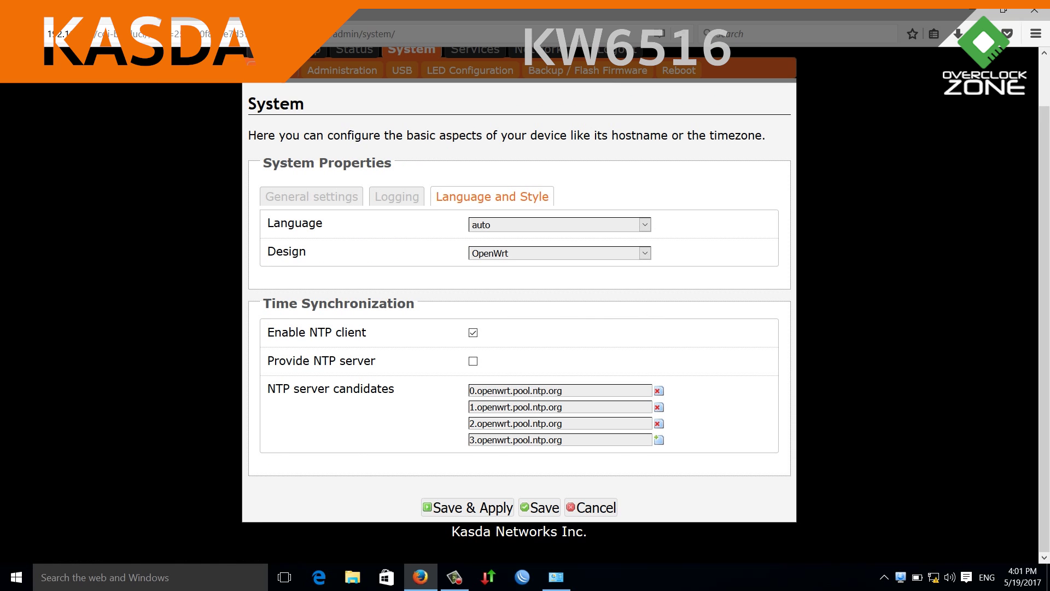
pyautogui.scroll(2, 519, 306)
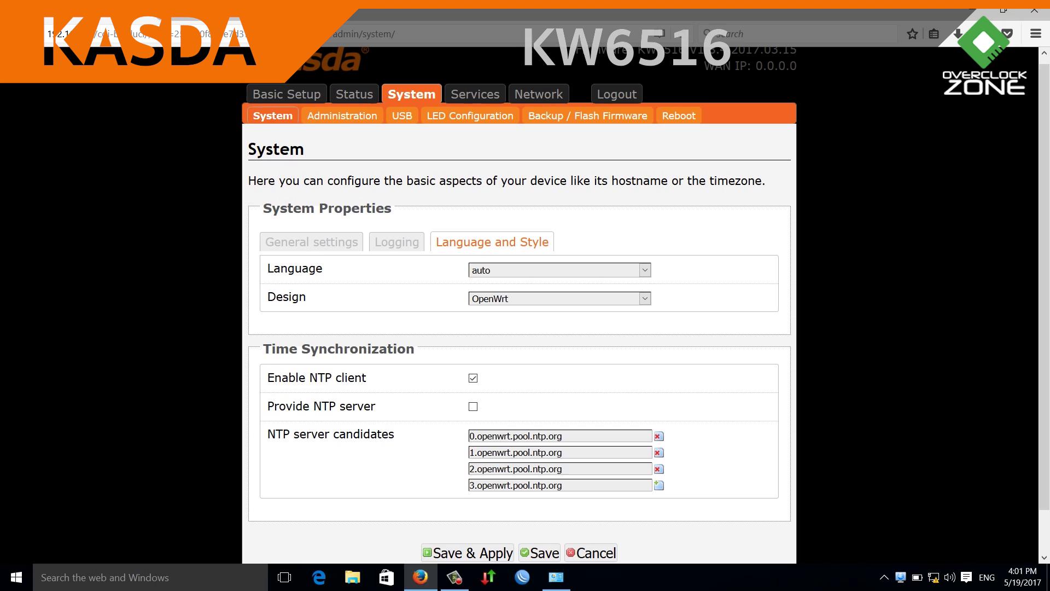
pyautogui.click(559, 298)
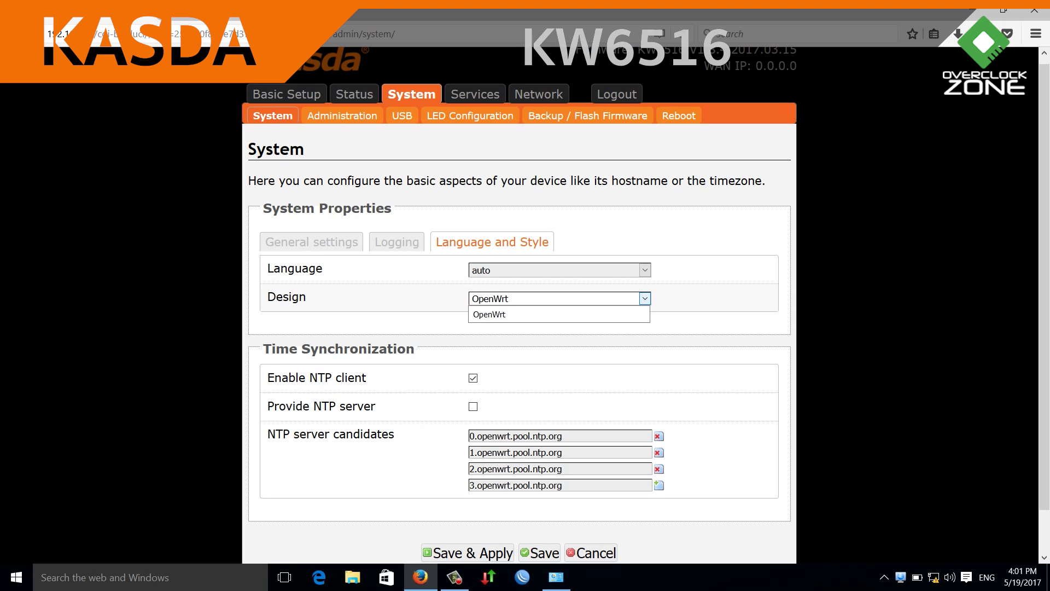
pyautogui.click(559, 313)
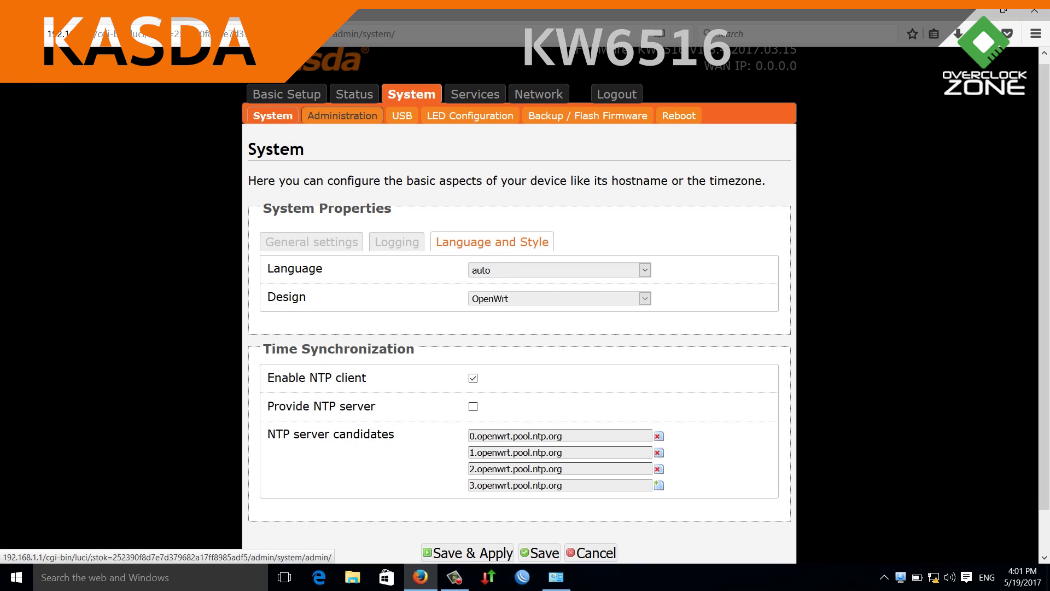
# Review the Administration page's router password, Dropbear SSH access and SSH-Keys settings
pyautogui.click(342, 116)
pyautogui.click(560, 231)
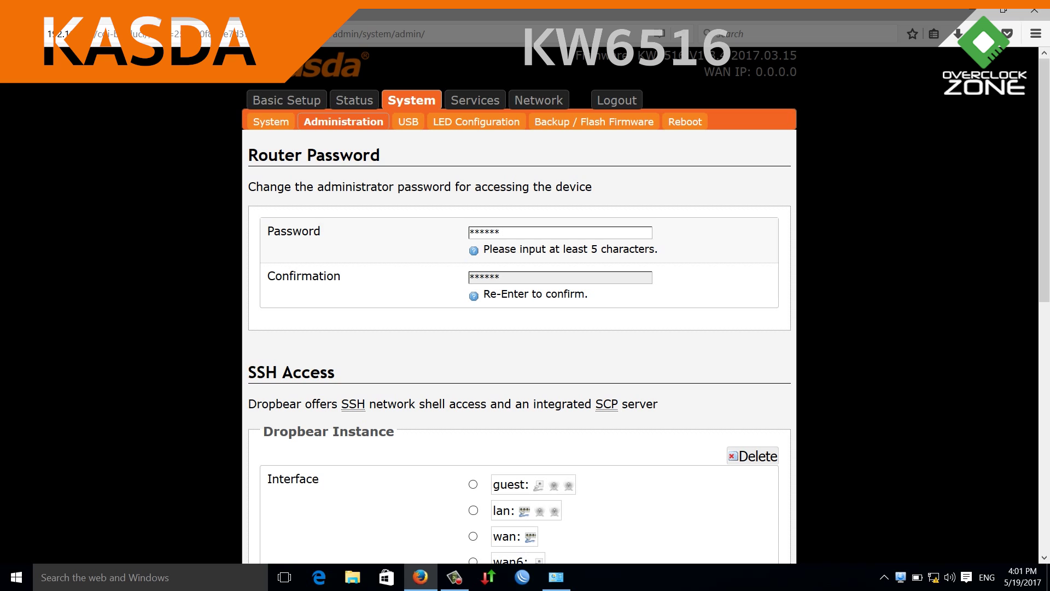
pyautogui.moveTo(1043, 180); pyautogui.dragTo(1043, 389)
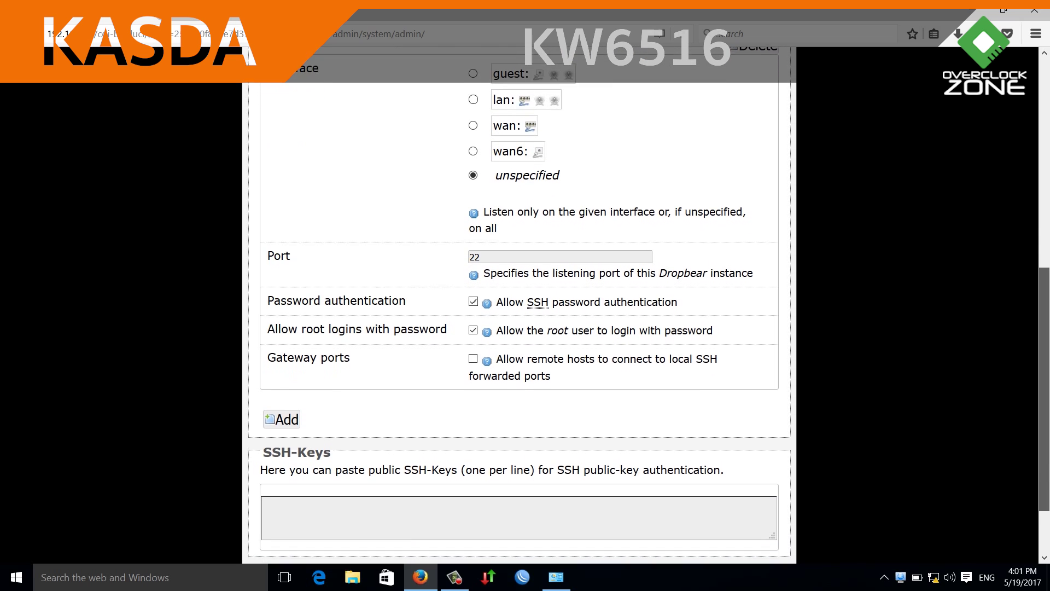
pyautogui.scroll(-3, 520, 306)
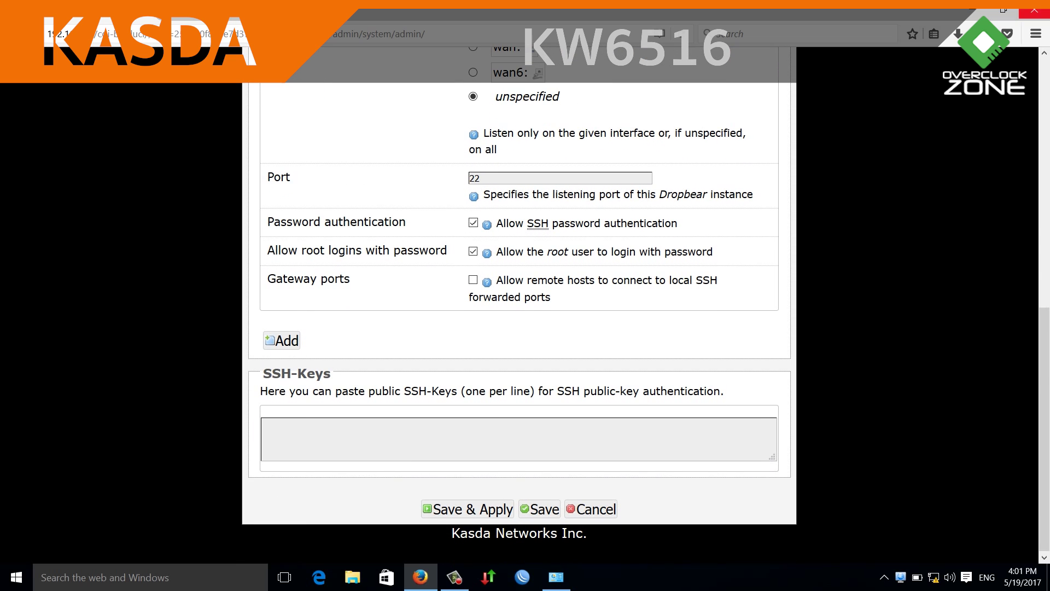
pyautogui.scroll(18, 520, 306)
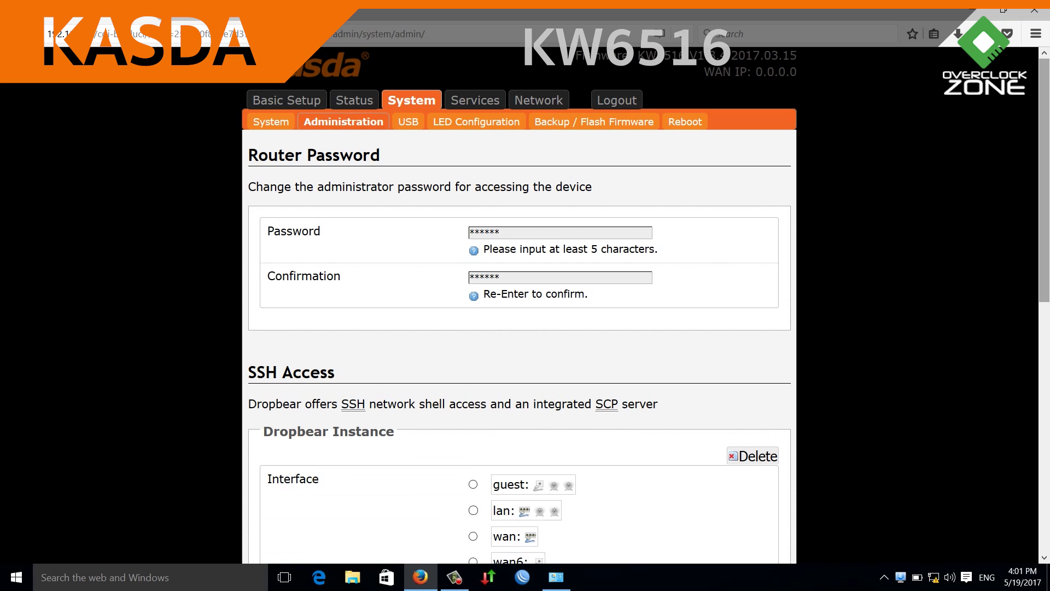
# Look over the USB page's mounted file systems, mount points and SWAP section
pyautogui.click(408, 122)
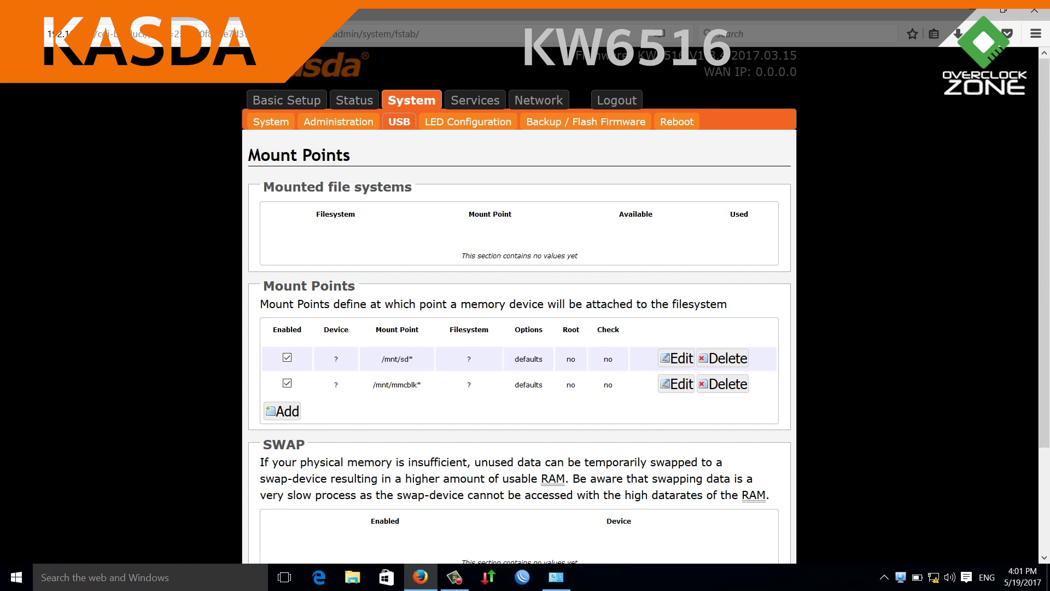
pyautogui.scroll(-5, 520, 306)
pyautogui.scroll(5, 520, 306)
# View the system's LED Configuration, Backup / Flash Firmware and Reboot pages
pyautogui.click(468, 121)
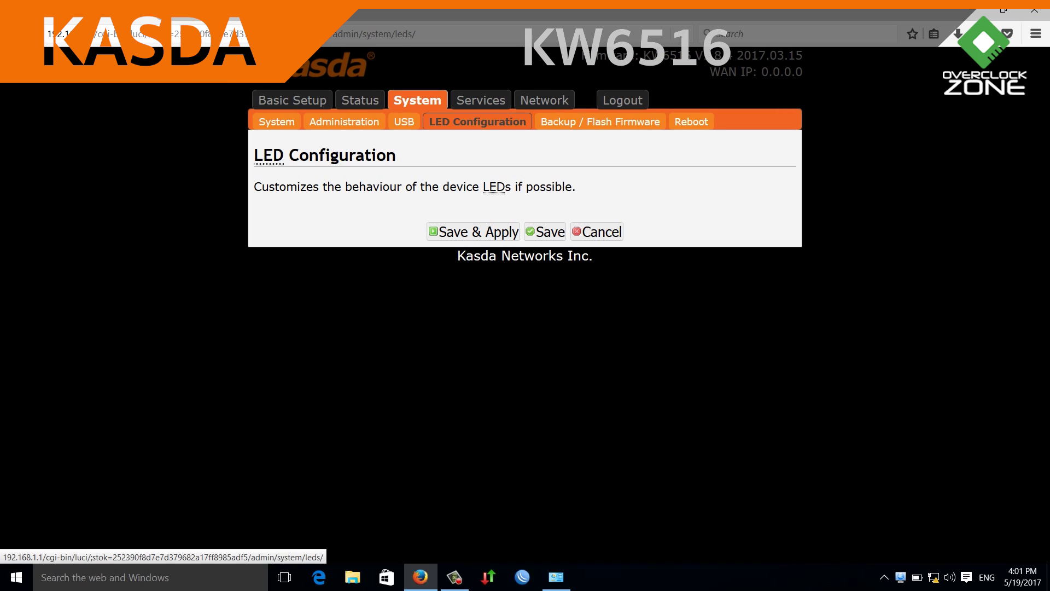
pyautogui.click(600, 122)
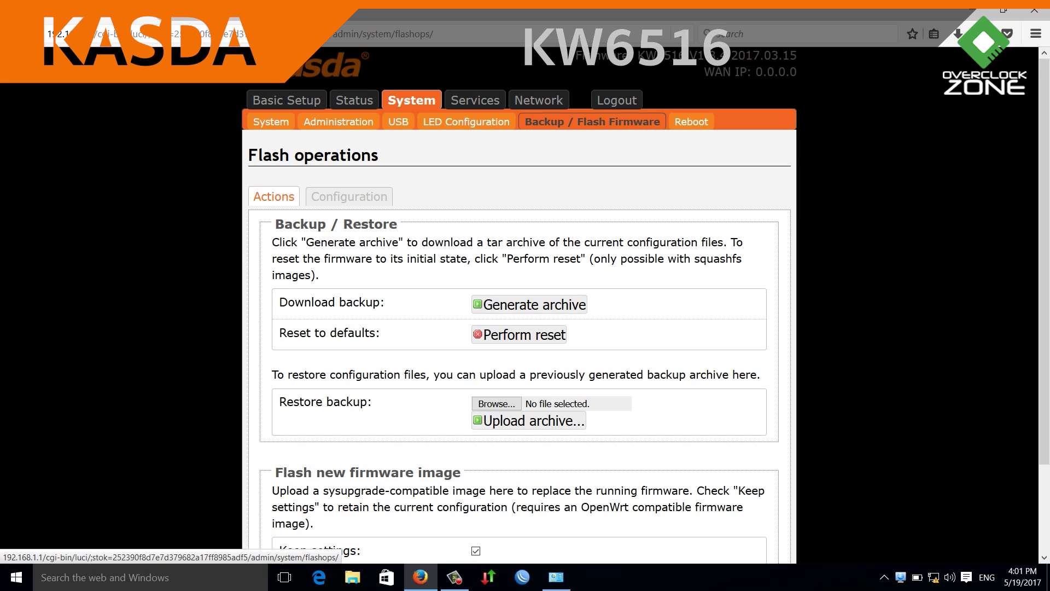
pyautogui.click(692, 121)
# Review the Samba Network Shares service, covering its general settings, shared directories and configuration template
pyautogui.click(481, 100)
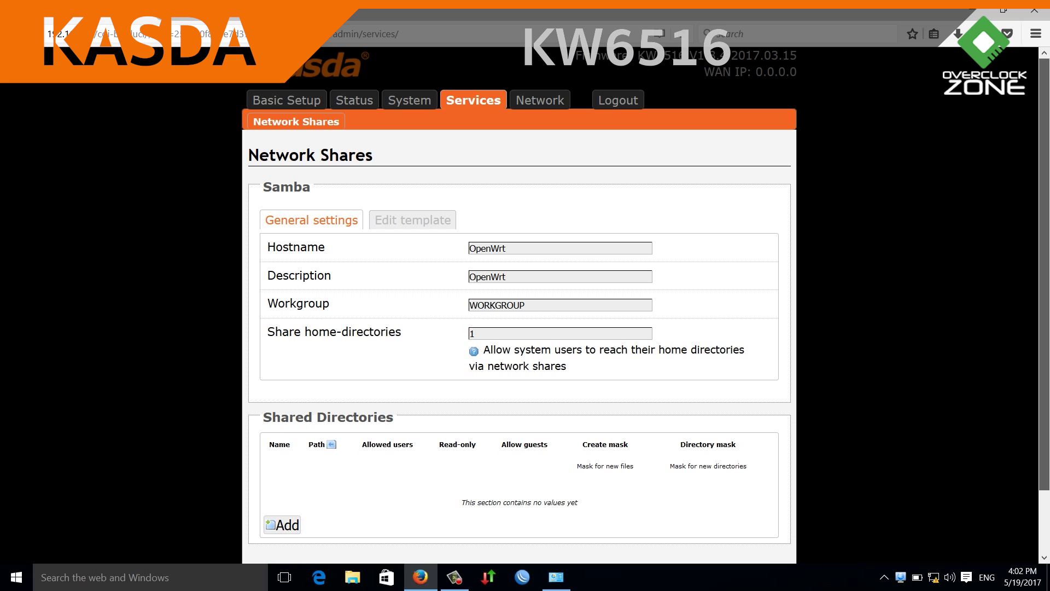
pyautogui.scroll(-2, 519, 306)
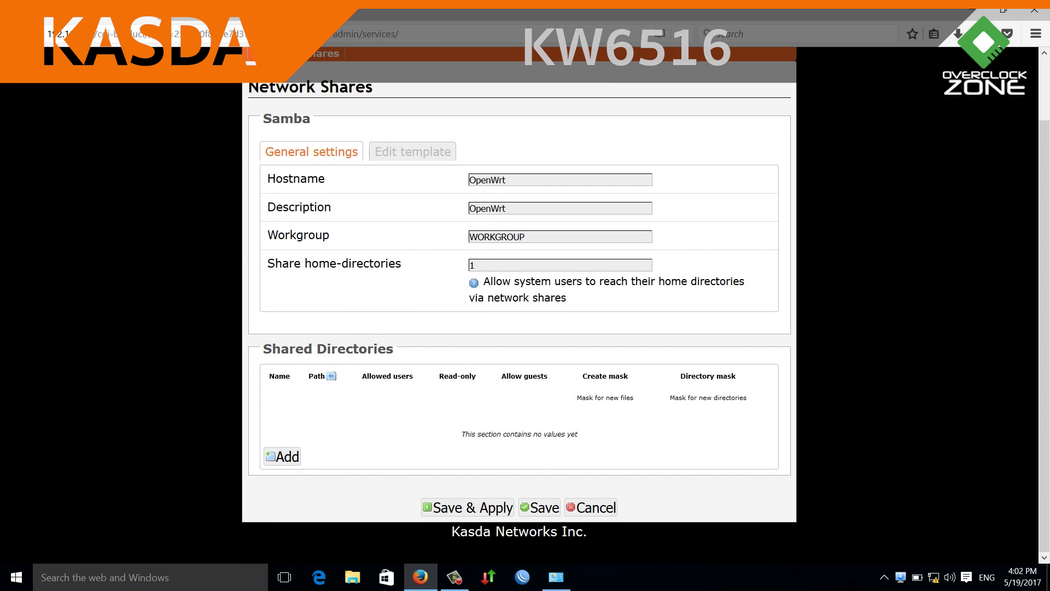
pyautogui.click(413, 151)
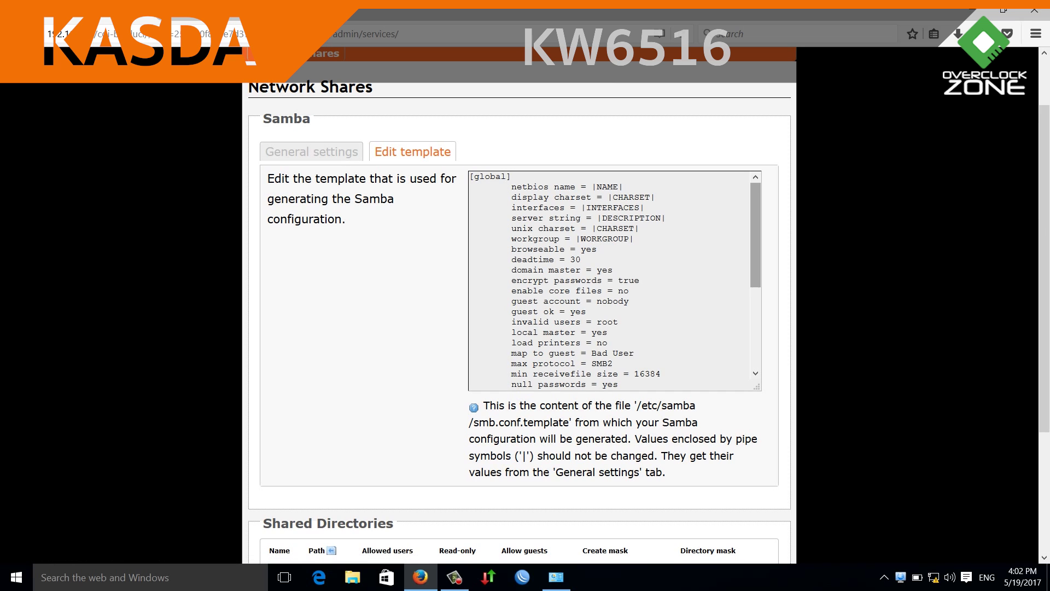
pyautogui.moveTo(755, 235); pyautogui.dragTo(756, 307)
pyautogui.scroll(-1, 613, 279)
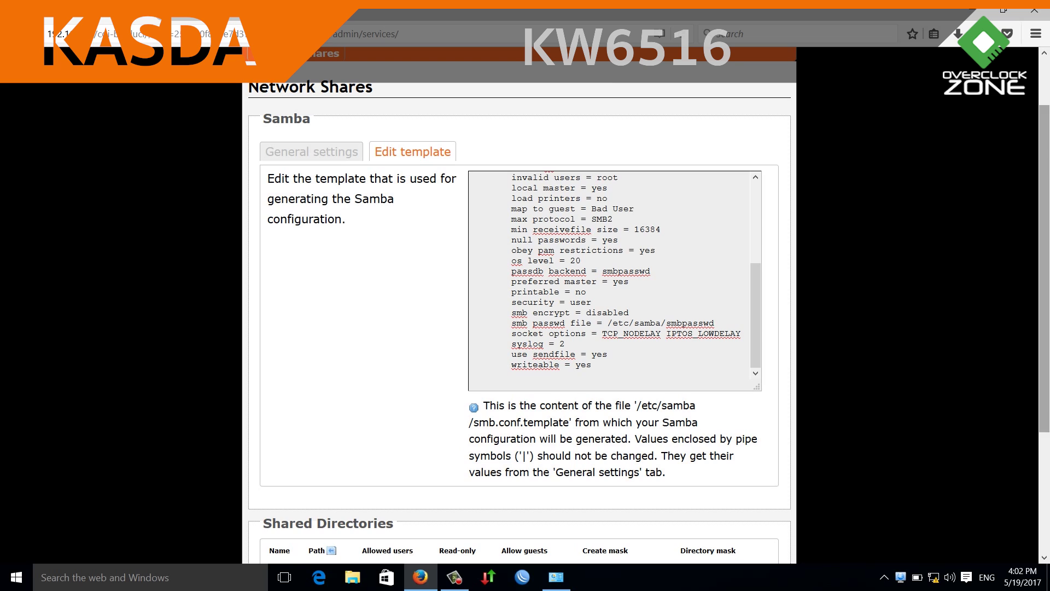
pyautogui.scroll(-3, 520, 306)
pyautogui.scroll(5, 519, 306)
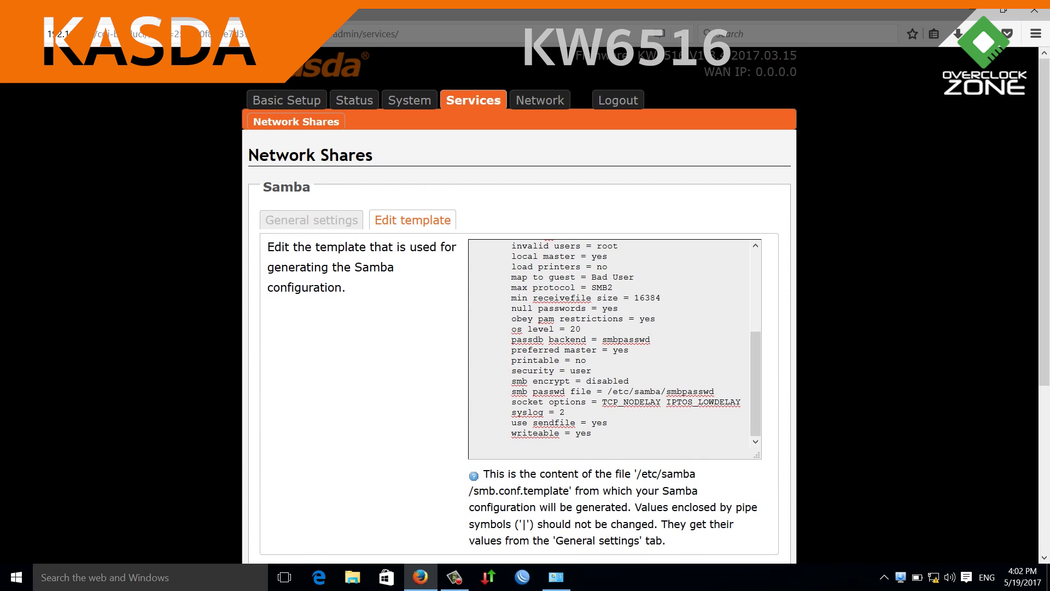
# Review the network Interfaces overview for GUEST, LAN, WAN and WAN6, including the global network options
pyautogui.click(539, 101)
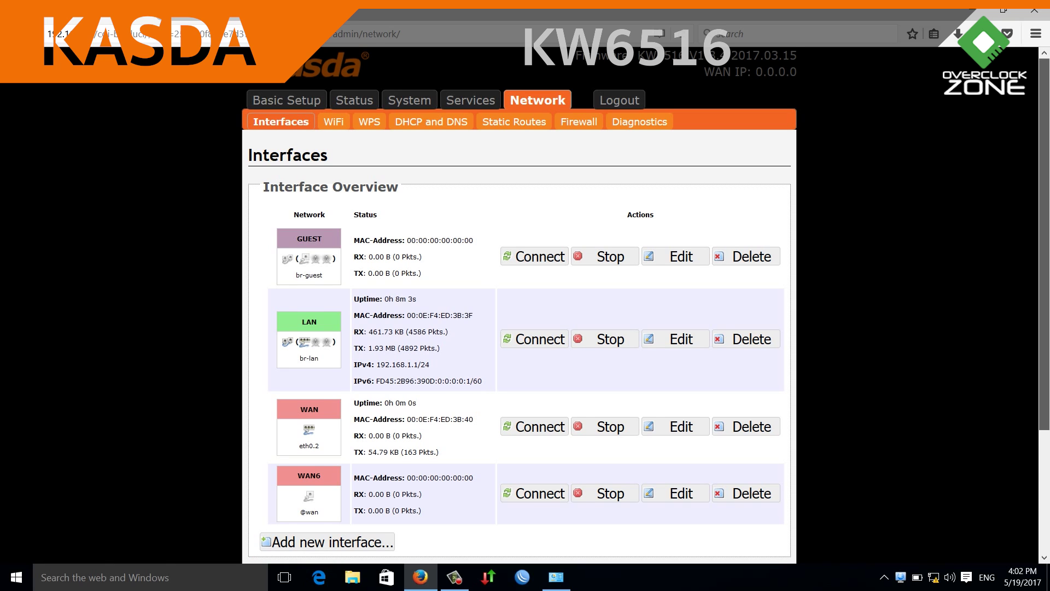
pyautogui.scroll(-3, 601, 328)
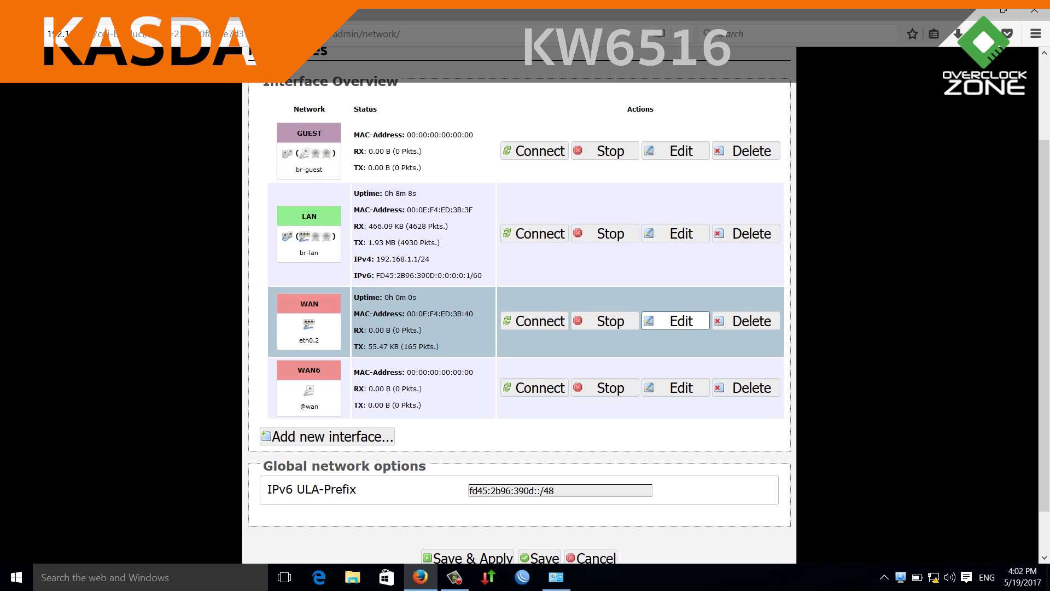
pyautogui.moveTo(1044, 323); pyautogui.dragTo(1043, 240)
# View the WiFi overview of the 2.4GHz and 5GHz networks and the WPS configuration page
pyautogui.click(334, 122)
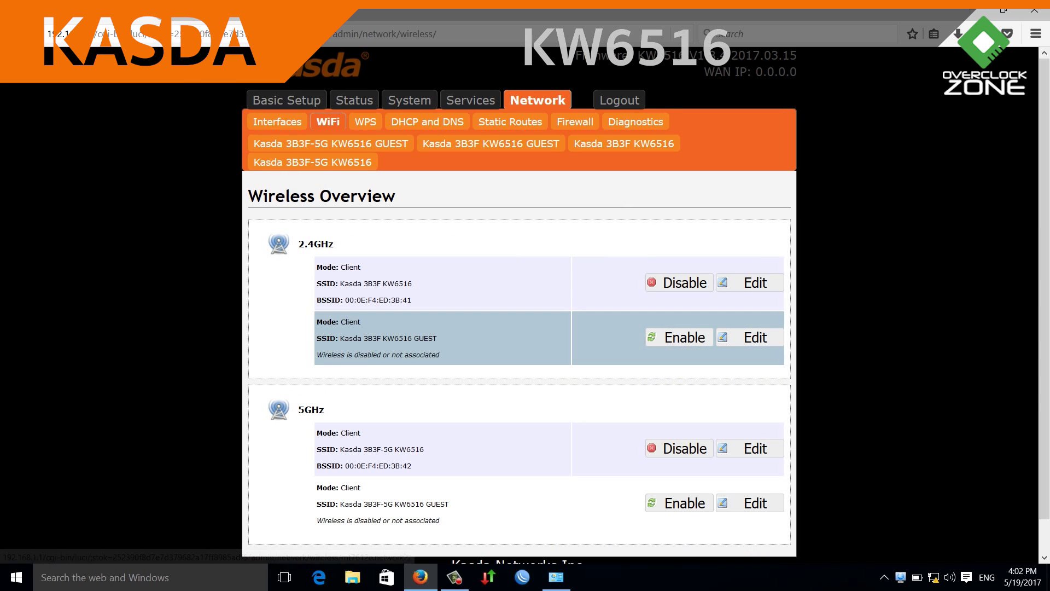
pyautogui.scroll(-1, 520, 306)
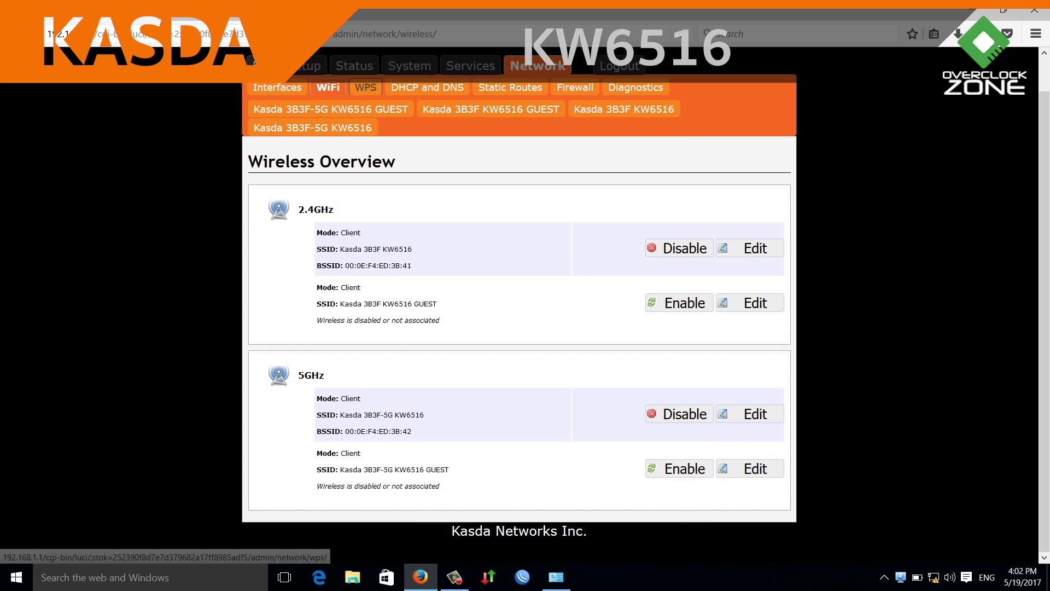
pyautogui.click(365, 88)
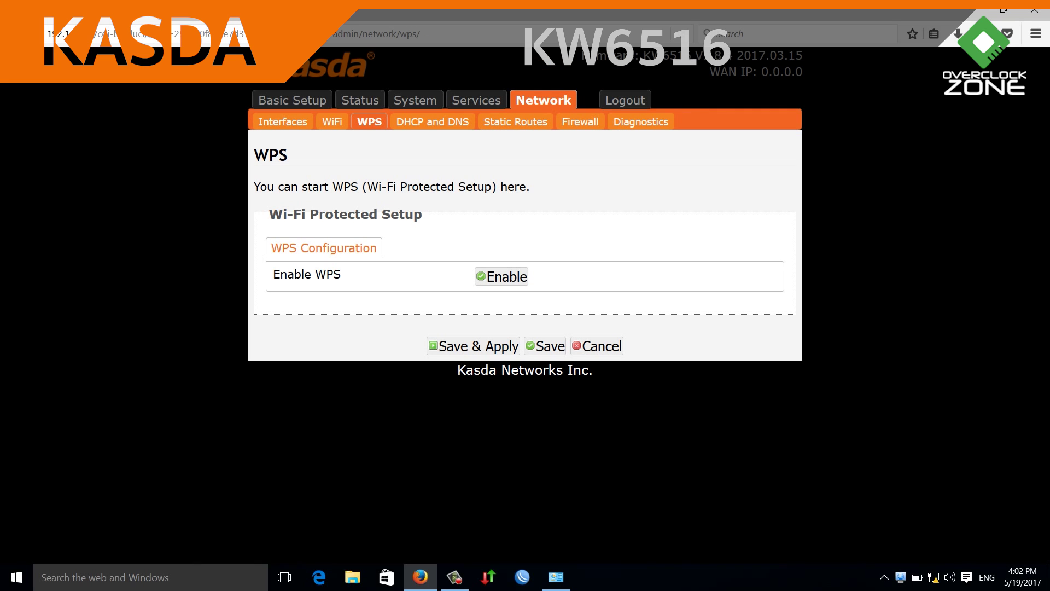
# Review the DHCP and DNS general server settings, along with the active and static lease sections
pyautogui.click(433, 121)
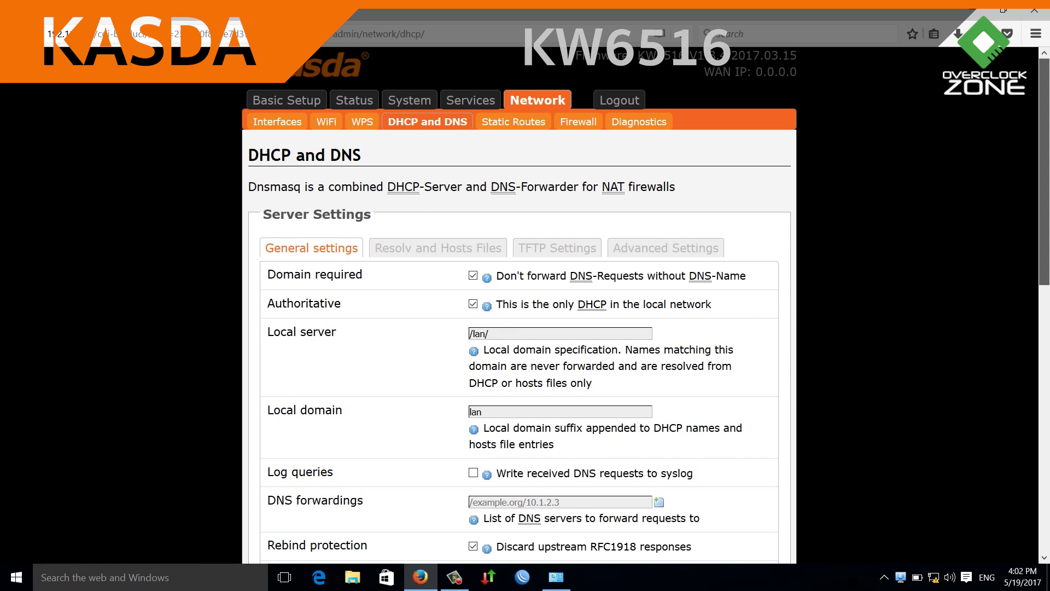
pyautogui.scroll(-2, 519, 328)
pyautogui.scroll(-3, 520, 306)
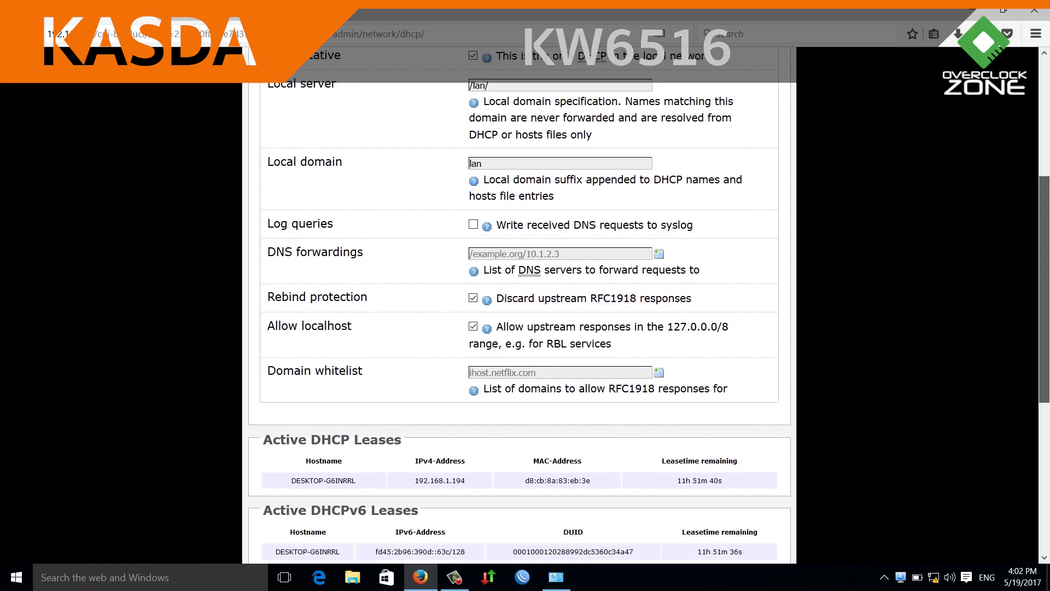
pyautogui.scroll(-2, 520, 323)
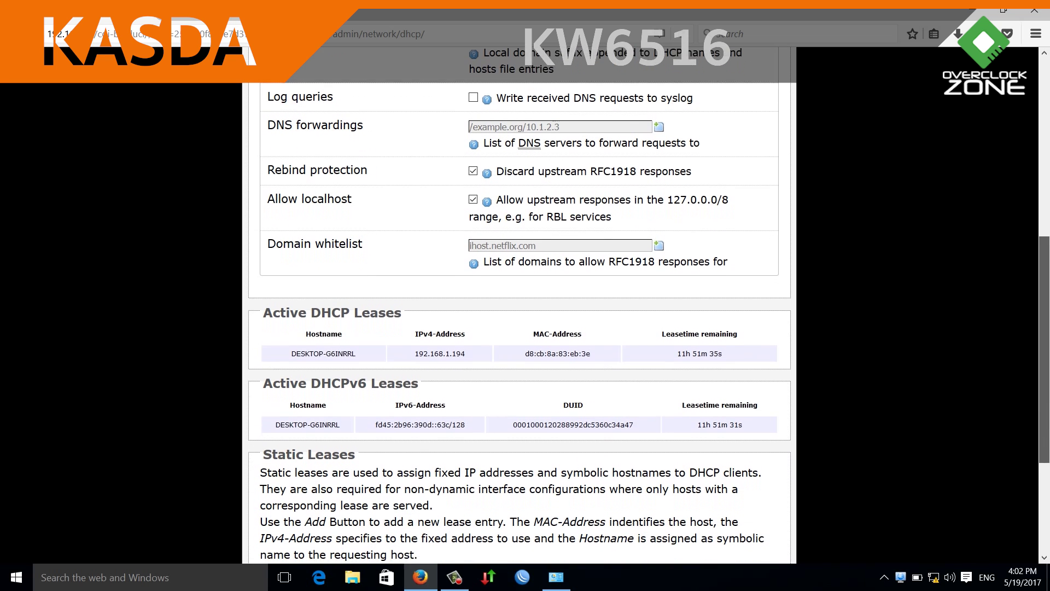
pyautogui.scroll(-2, 520, 306)
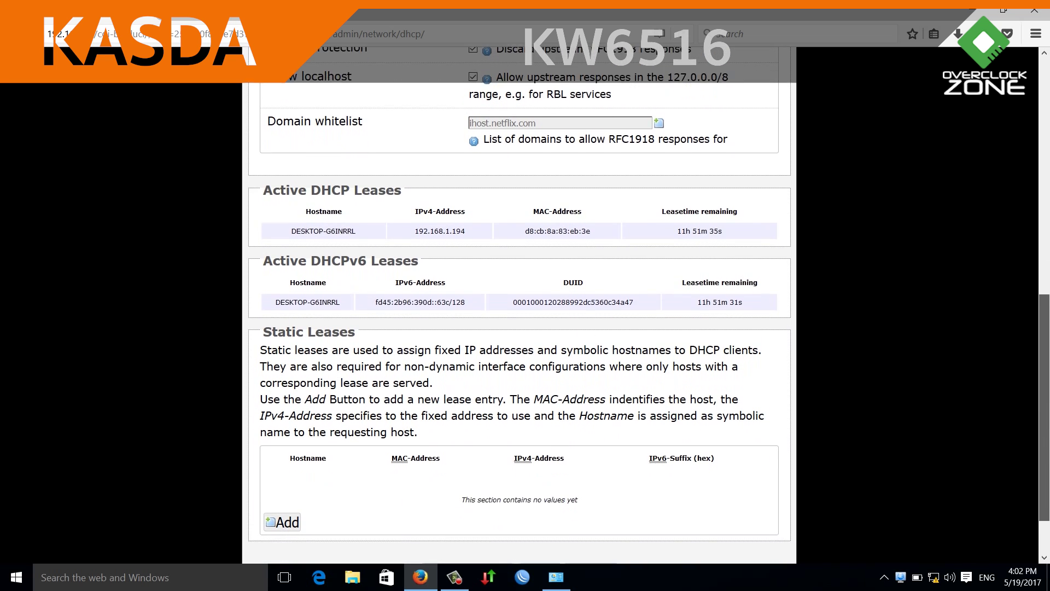
pyautogui.moveTo(1043, 417); pyautogui.dragTo(1043, 171)
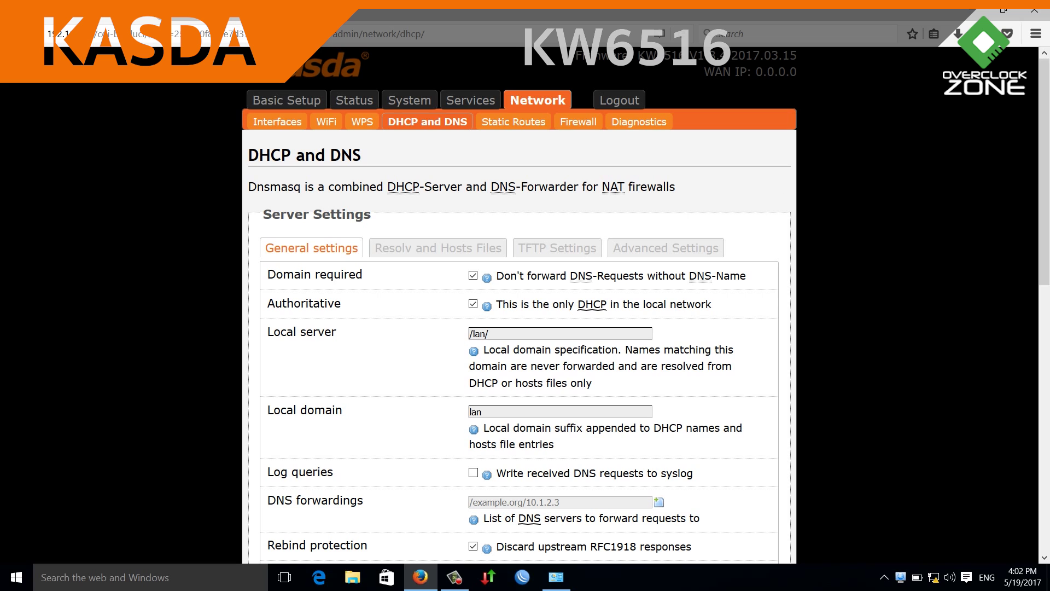
# Look over the Resolv and Hosts Files settings of the DHCP and DNS server
pyautogui.click(437, 247)
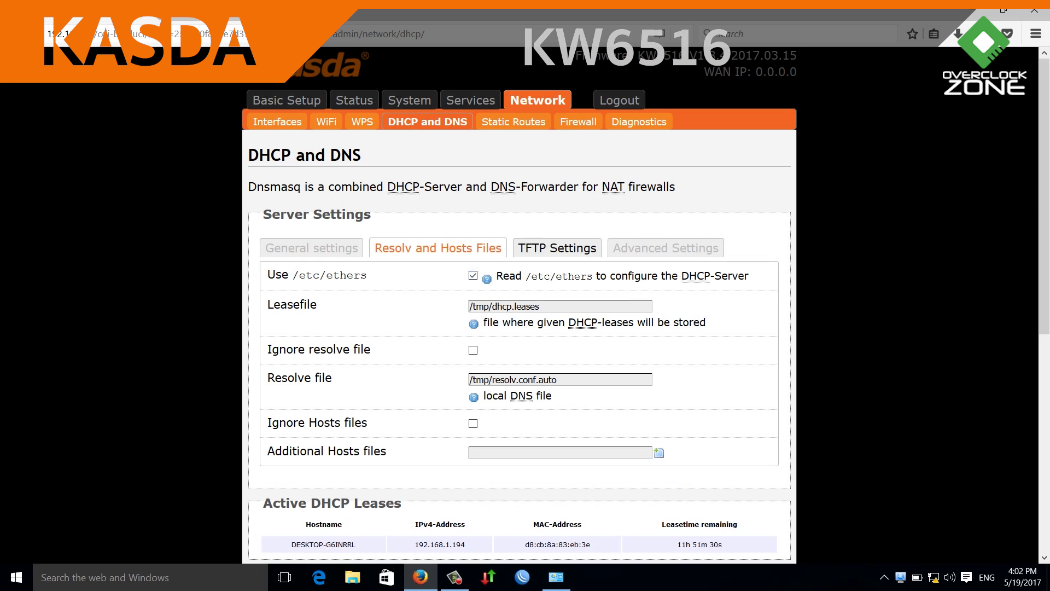
pyautogui.scroll(-3, 520, 306)
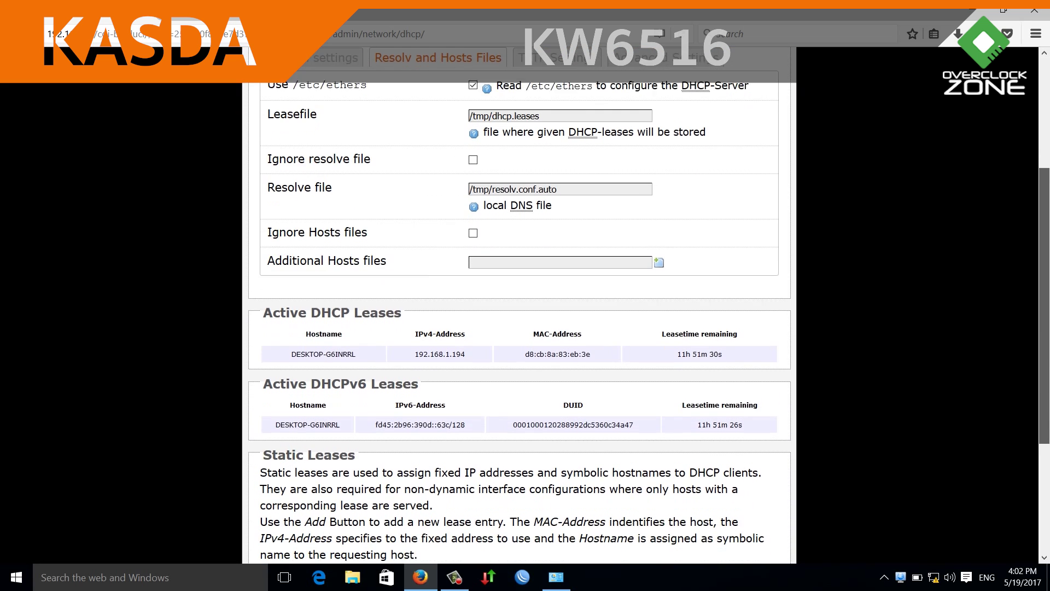
pyautogui.scroll(-2, 519, 307)
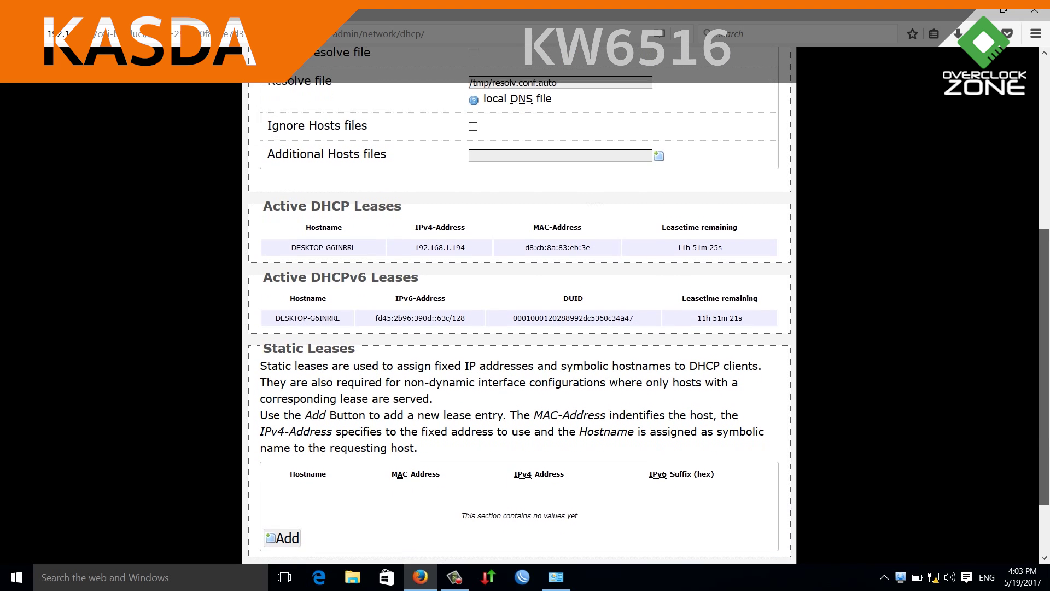
pyautogui.scroll(-1, 519, 306)
pyautogui.scroll(6, 520, 306)
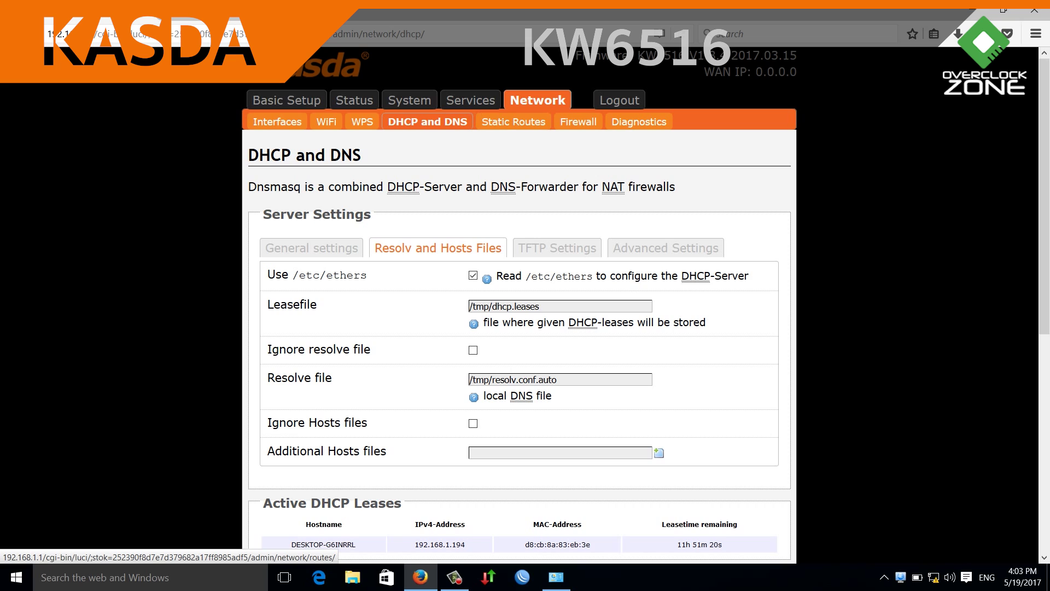
# Review the DHCP and DNS server's TFTP settings and its advanced settings
pyautogui.click(557, 247)
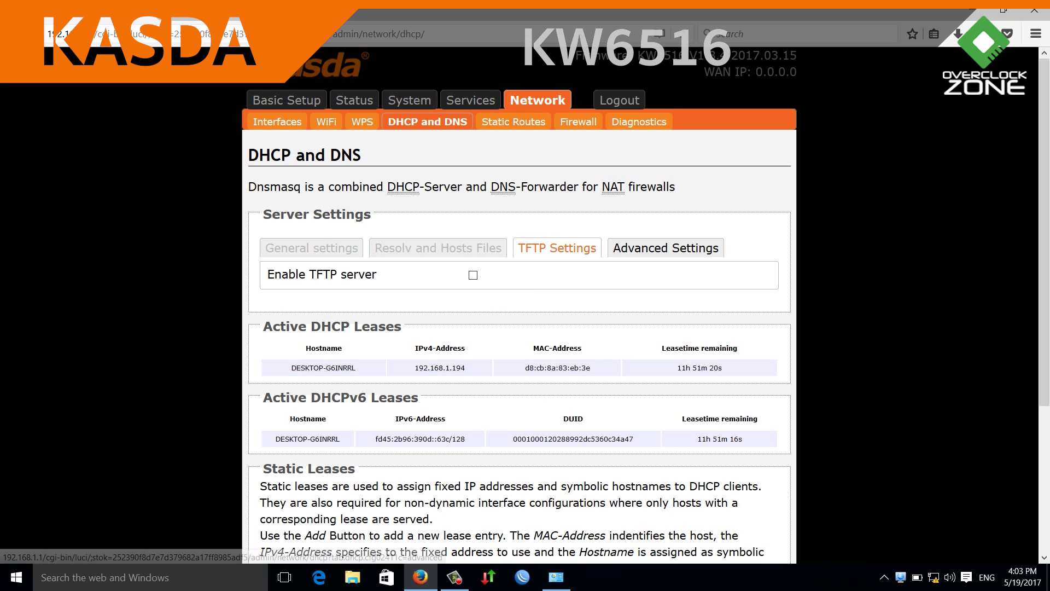
pyautogui.click(666, 248)
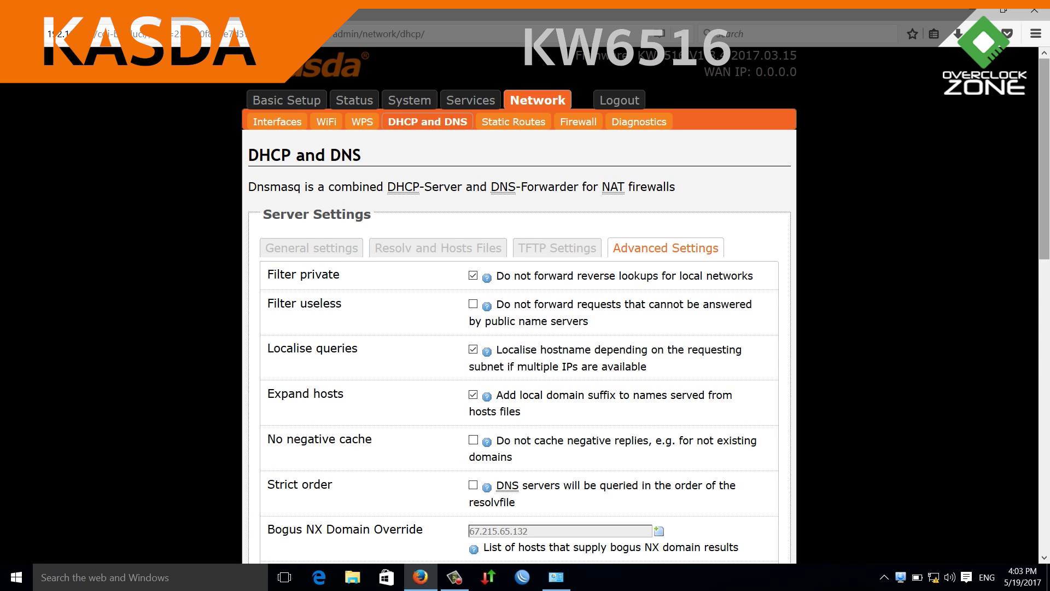
pyautogui.scroll(-3, 519, 306)
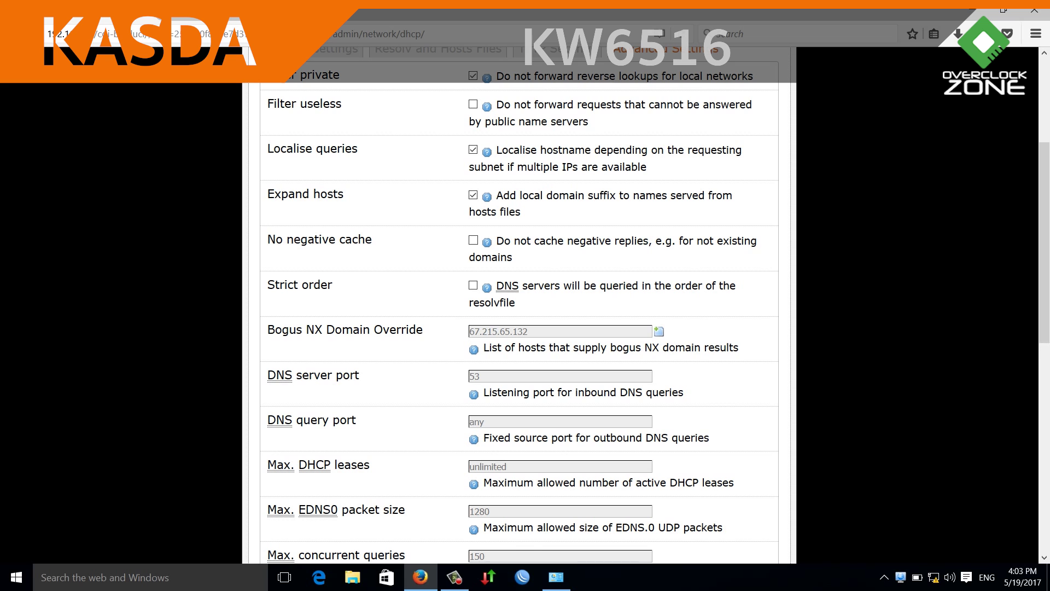
pyautogui.scroll(-3, 519, 306)
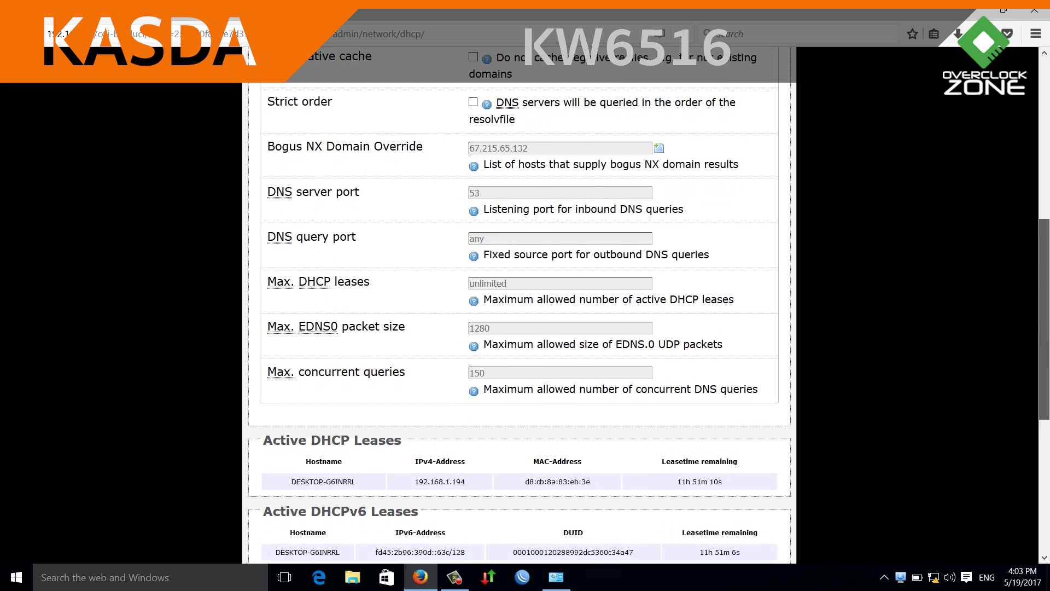
pyautogui.scroll(-3, 519, 306)
pyautogui.scroll(-3, 519, 306)
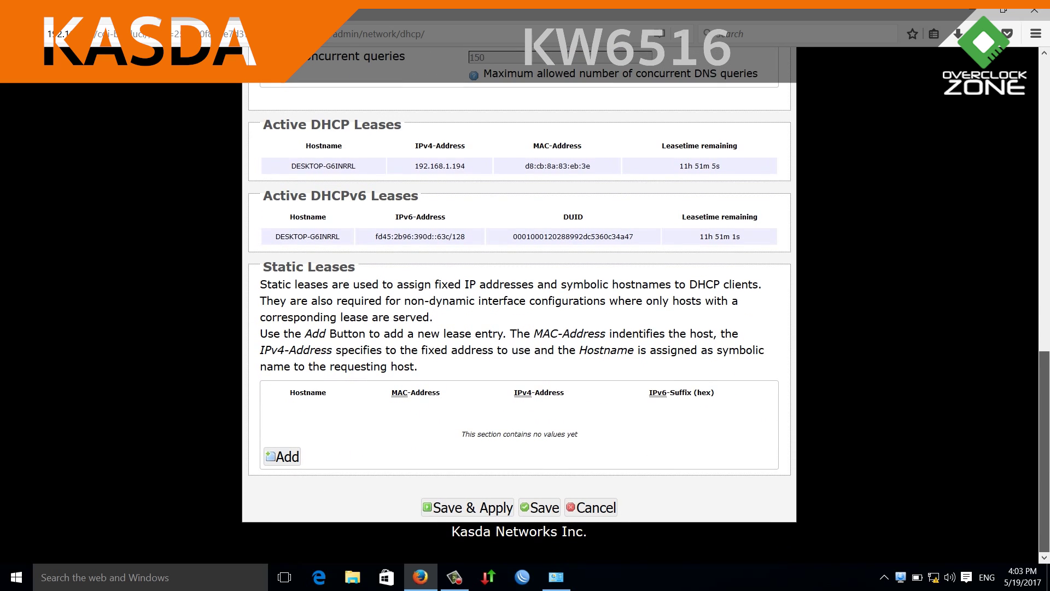
pyautogui.moveTo(1043, 451); pyautogui.dragTo(1043, 158)
# View the Static Routes page and the firewall's general zone settings, including the choices for the Forward policy
pyautogui.click(513, 121)
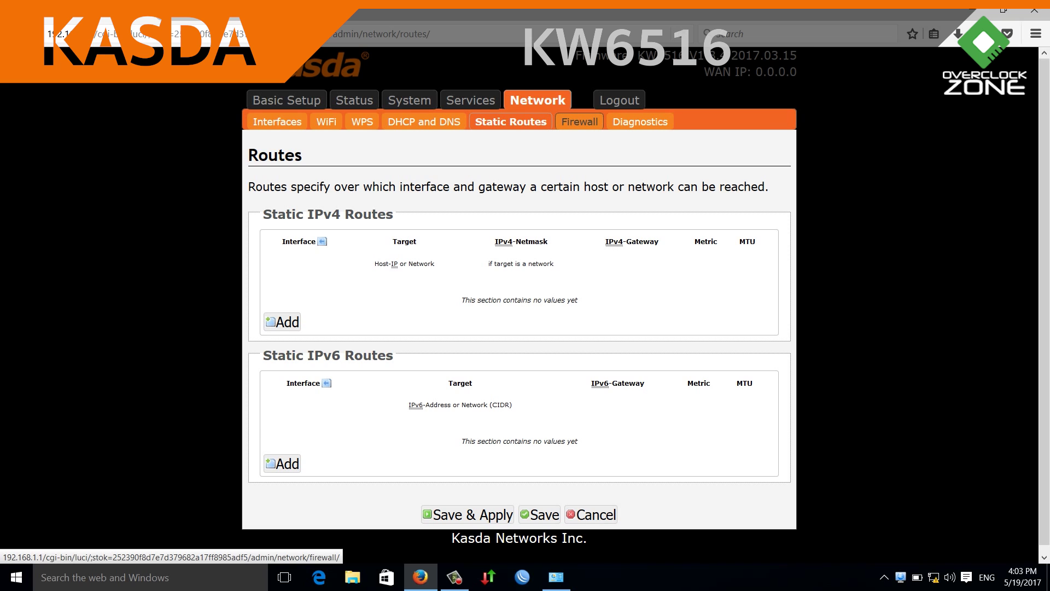
pyautogui.click(579, 122)
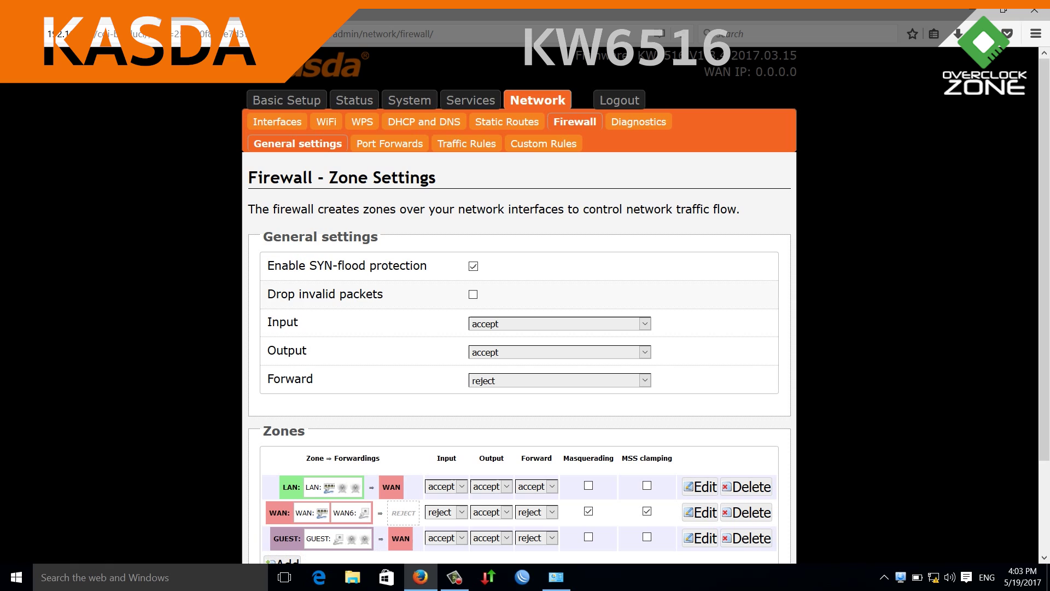
pyautogui.scroll(-2, 518, 306)
pyautogui.scroll(-2, 518, 306)
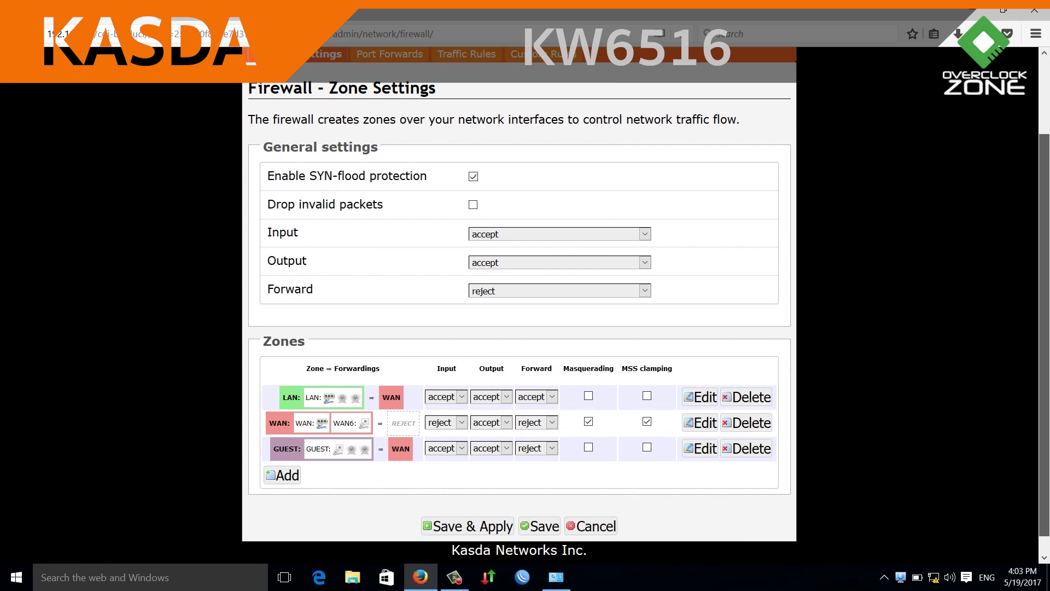
pyautogui.moveTo(1043, 335); pyautogui.dragTo(1043, 329)
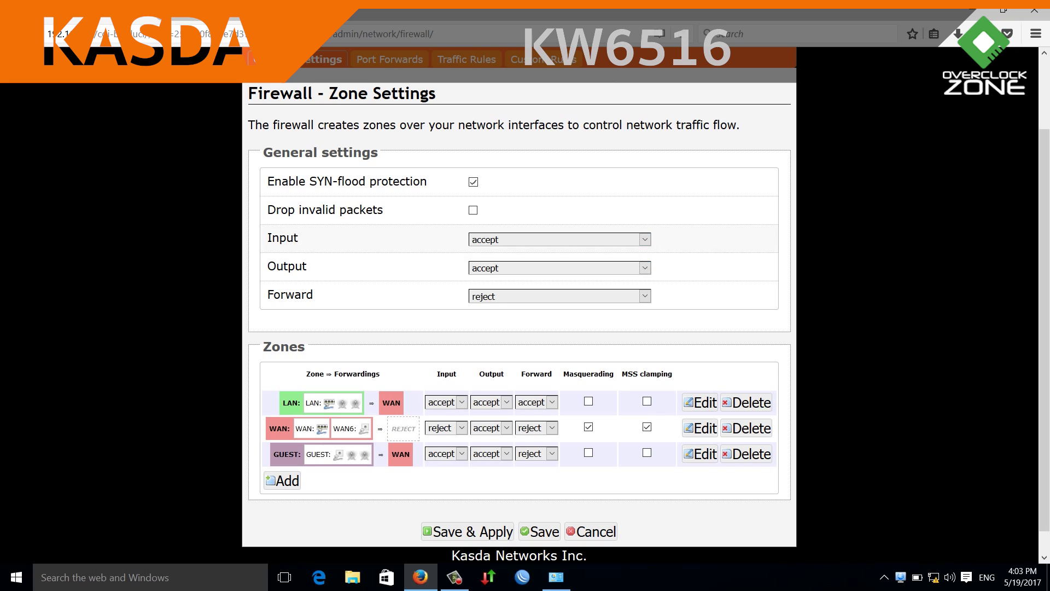
pyautogui.click(645, 296)
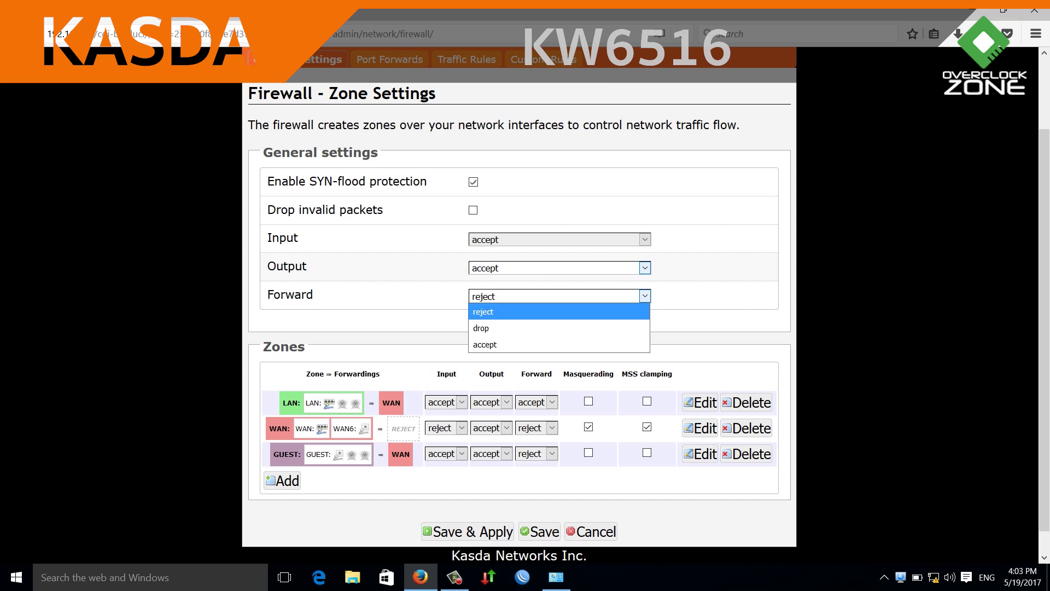
pyautogui.click(644, 296)
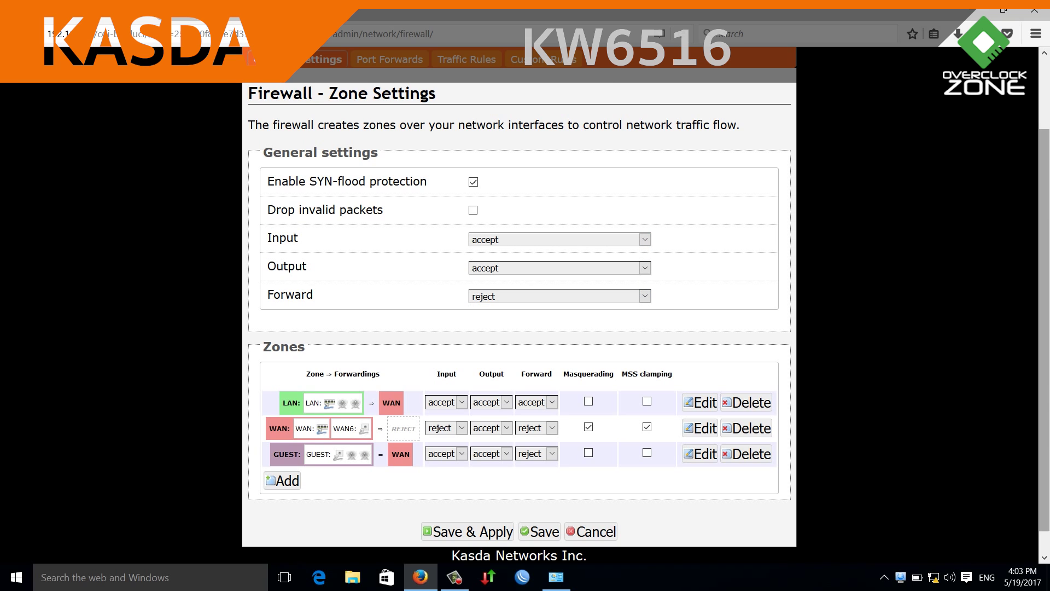
pyautogui.scroll(3, 638, 121)
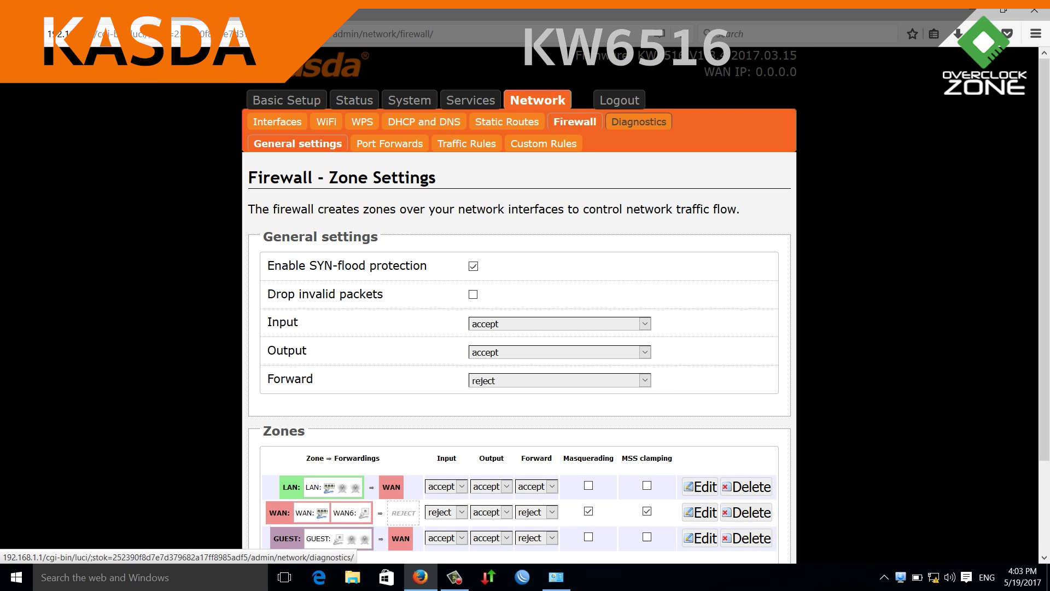
# View the firewall's Port Forwards, Traffic Rules and Custom Rules pages, and open the network Diagnostics page
pyautogui.click(405, 143)
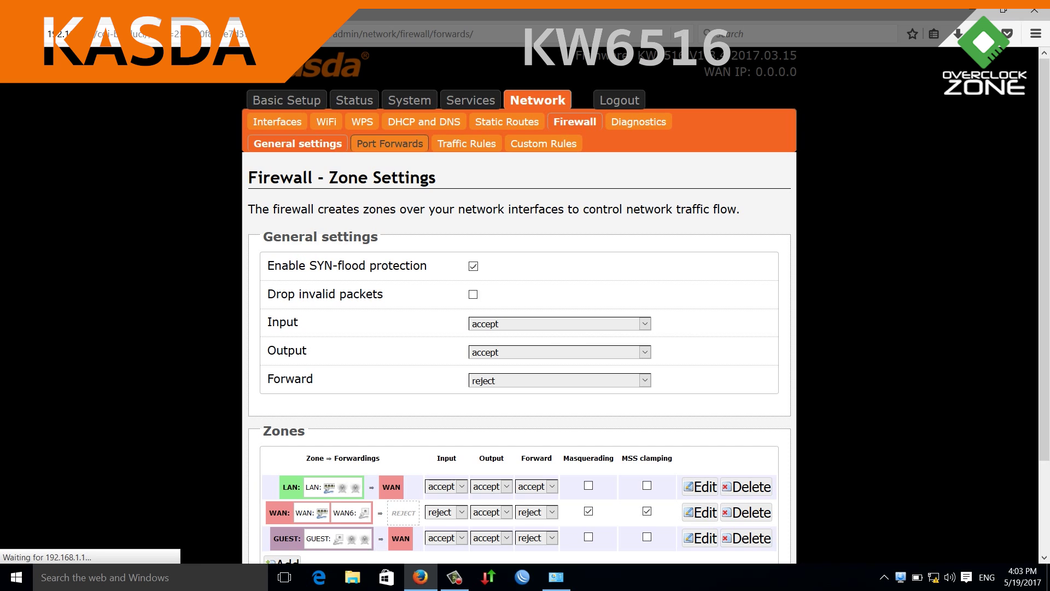
pyautogui.click(473, 143)
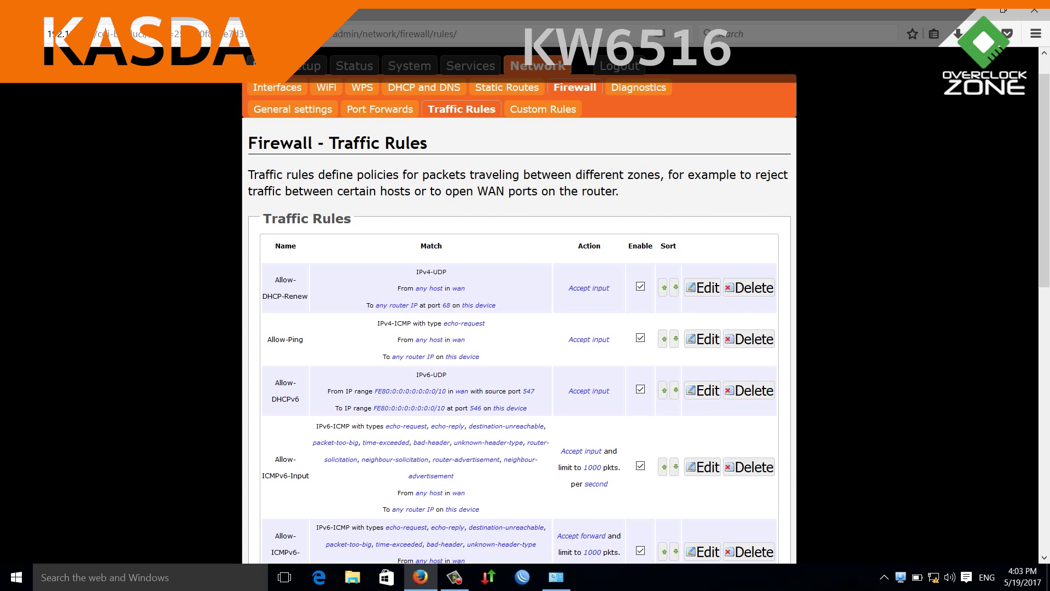
pyautogui.click(543, 109)
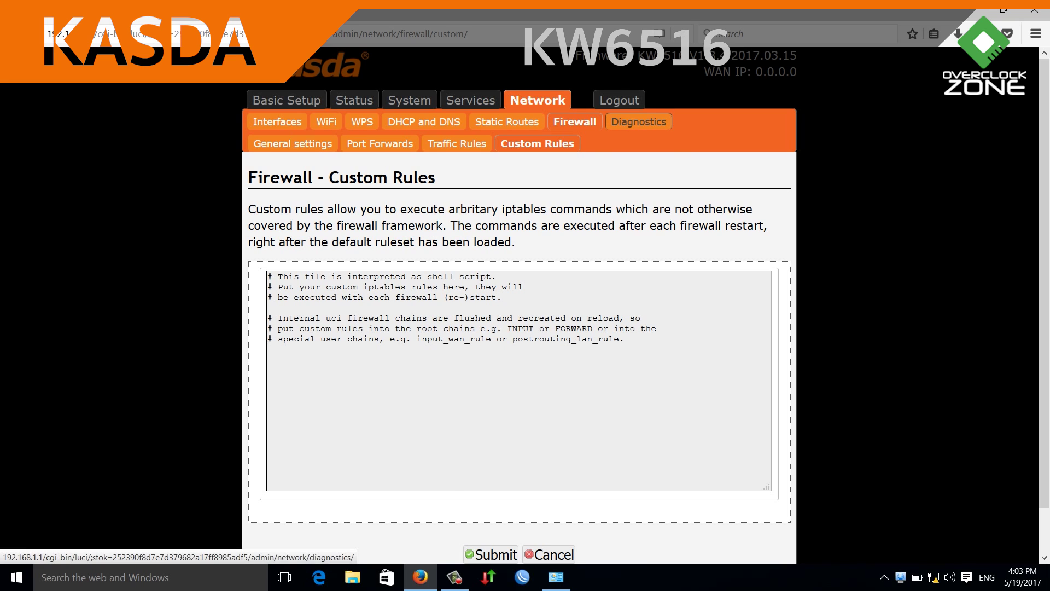
pyautogui.click(638, 121)
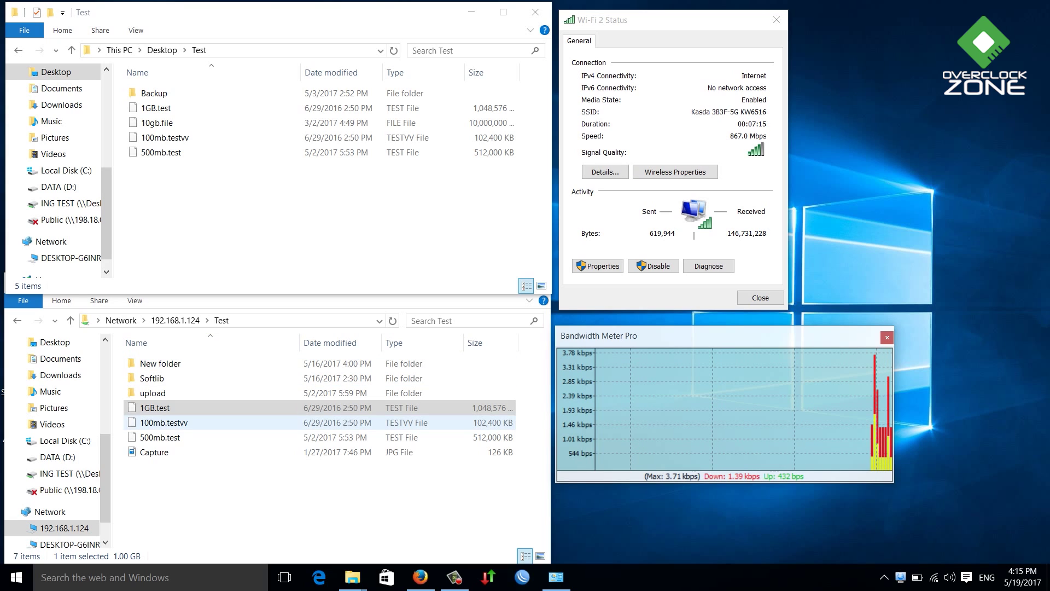
# Copy 1GB.test from the Test share on 192.168.1.124 into the desktop Test folder, replacing the existing file
pyautogui.click(163, 422)
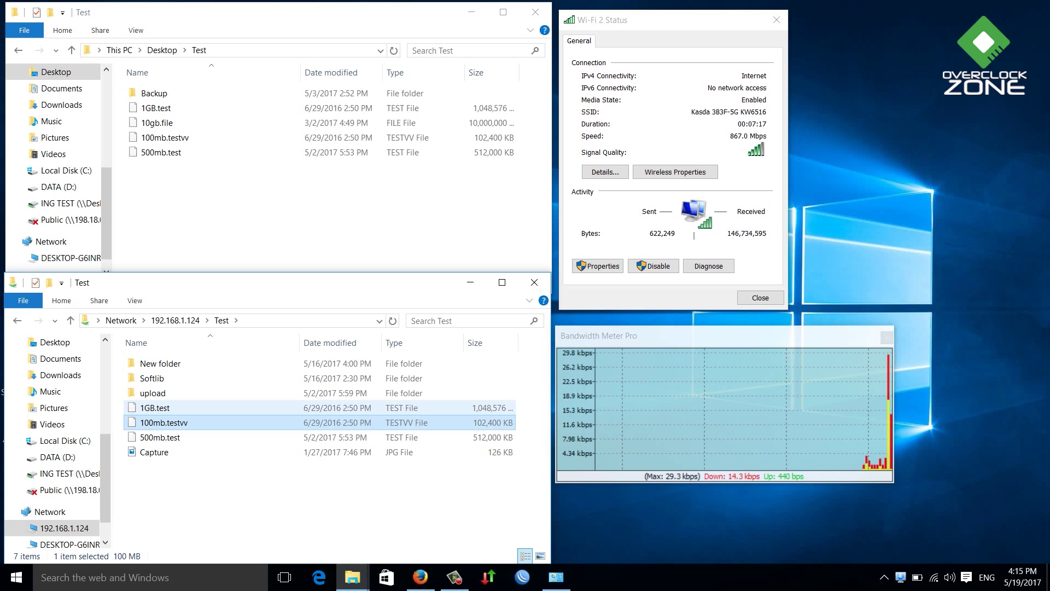
pyautogui.click(154, 408)
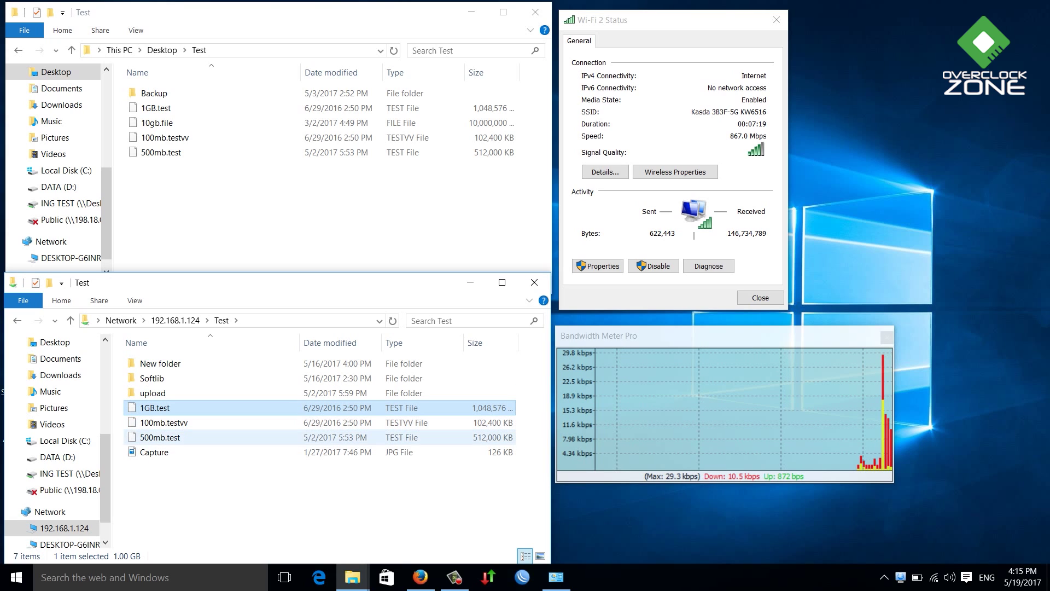
pyautogui.click(246, 207)
pyautogui.hotkey('ctrl', 'v')
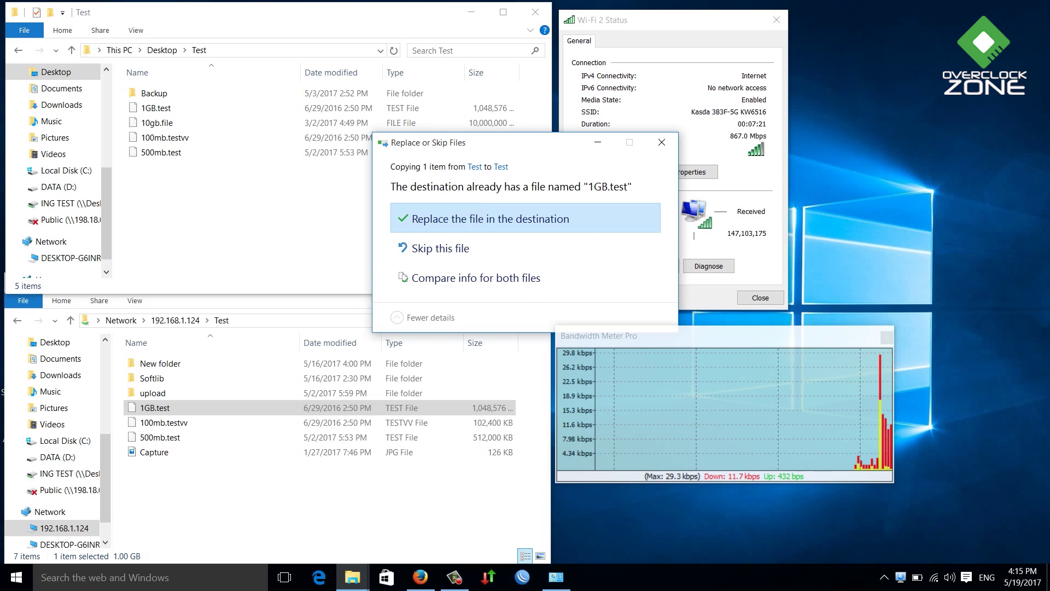
pyautogui.press('Return')
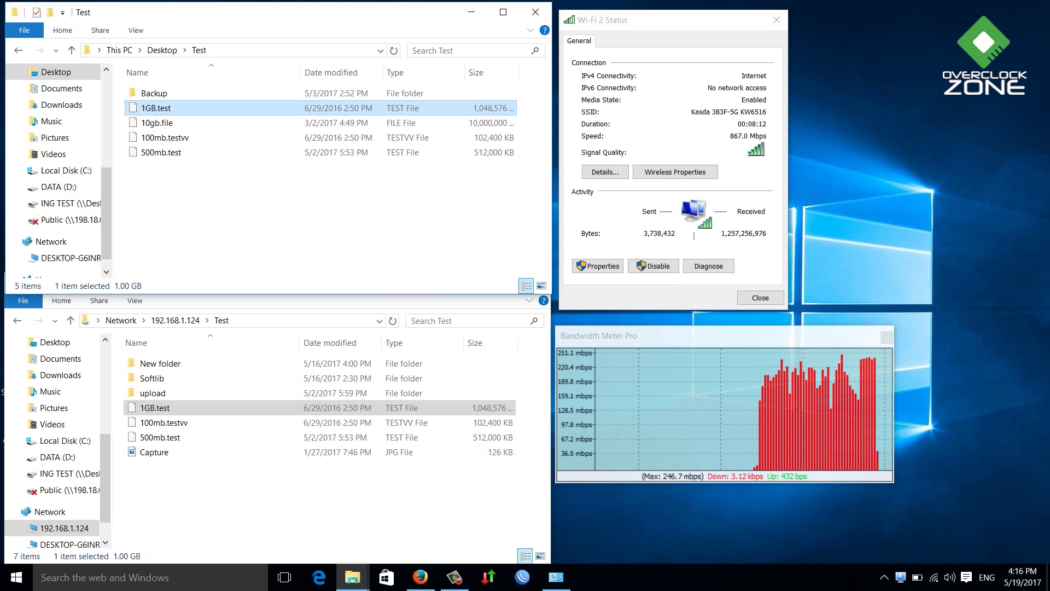
# Copy 1GB.test from the desktop Test folder into the upload folder of the Test share on 192.168.1.124, replacing the existing file
pyautogui.doubleClick(153, 393)
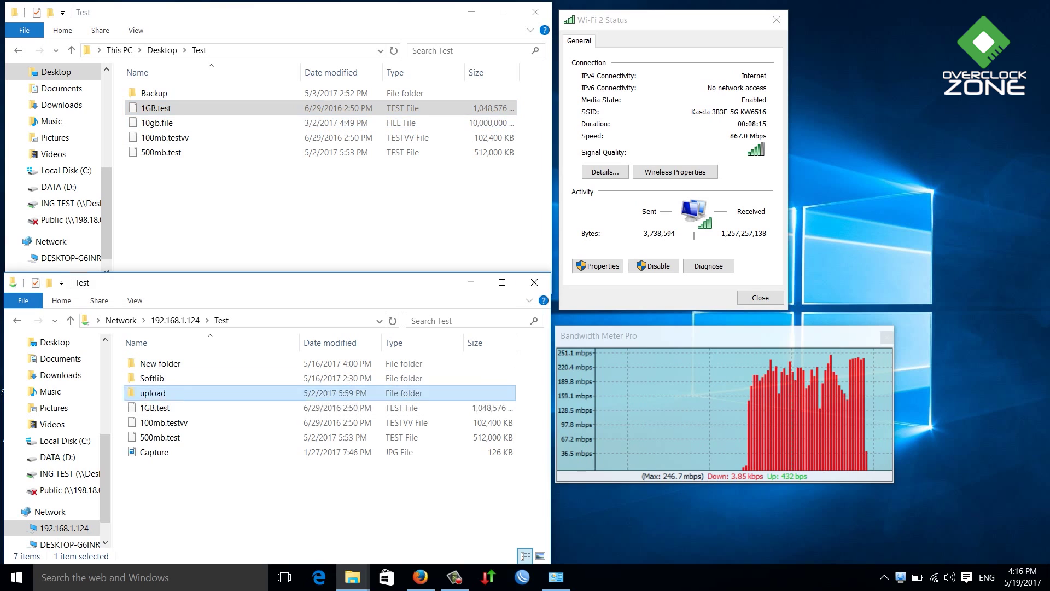
pyautogui.click(321, 108)
pyautogui.doubleClick(724, 407)
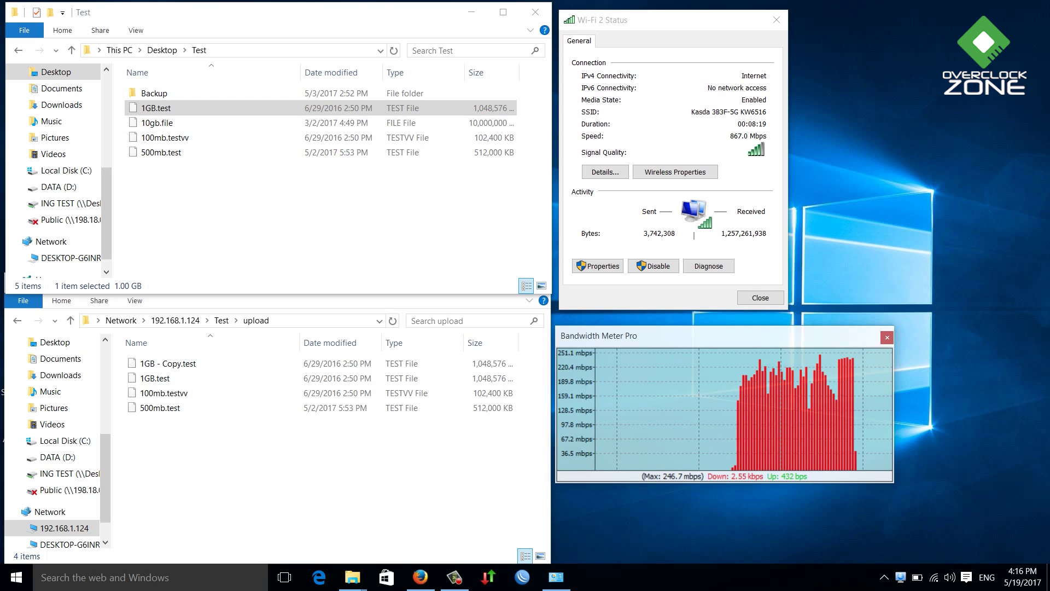
pyautogui.click(320, 465)
pyautogui.hotkey('ctrl', 'v')
pyautogui.press('Return')
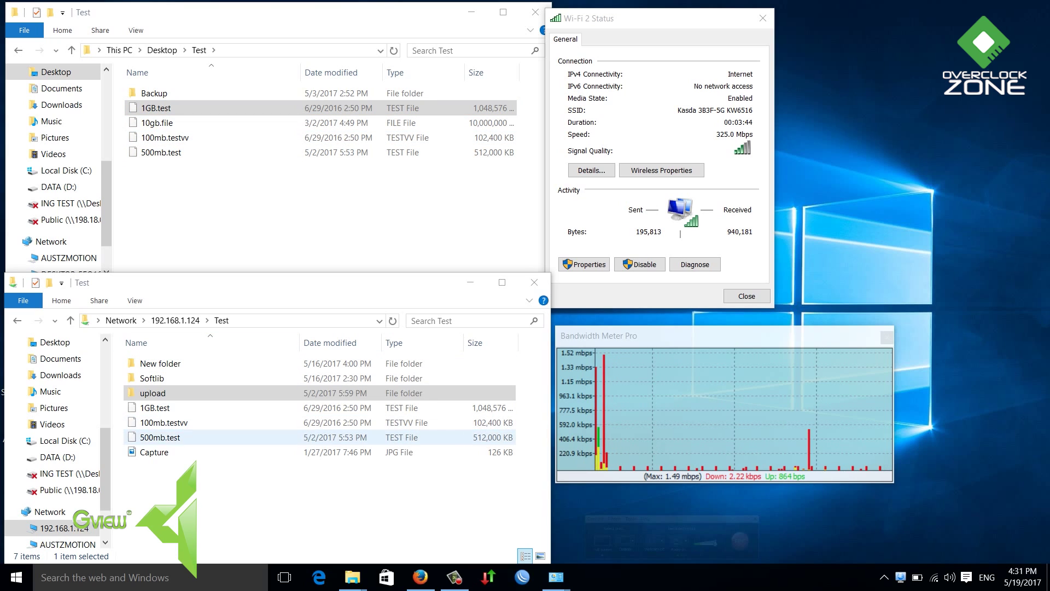
# Copy 500mb.test from the Test share on 192.168.1.124 into the desktop Test folder, replacing the existing file
pyautogui.click(160, 437)
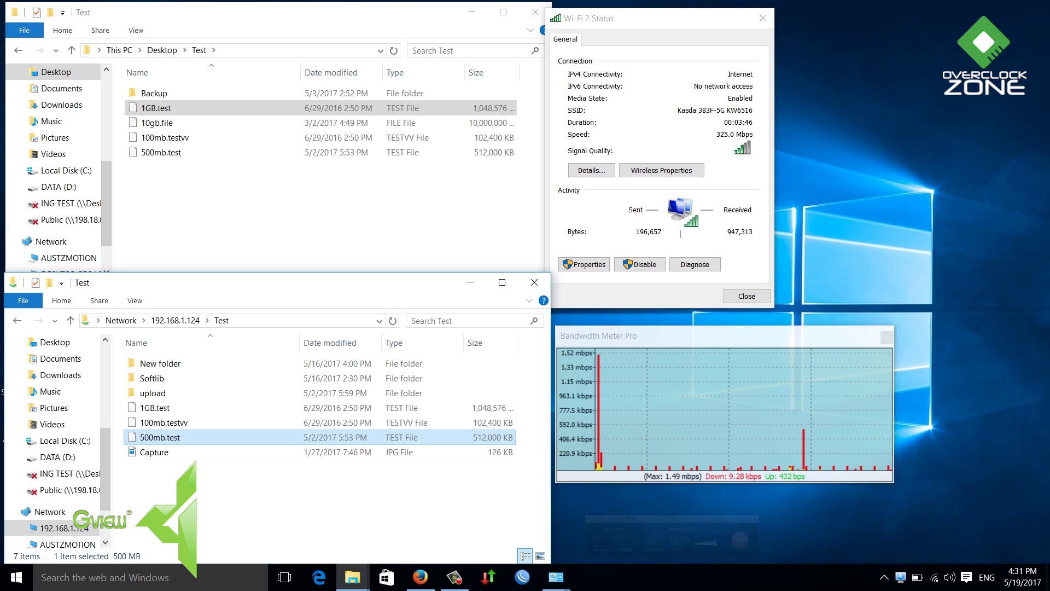
pyautogui.click(328, 208)
pyautogui.hotkey('ctrl', 'v')
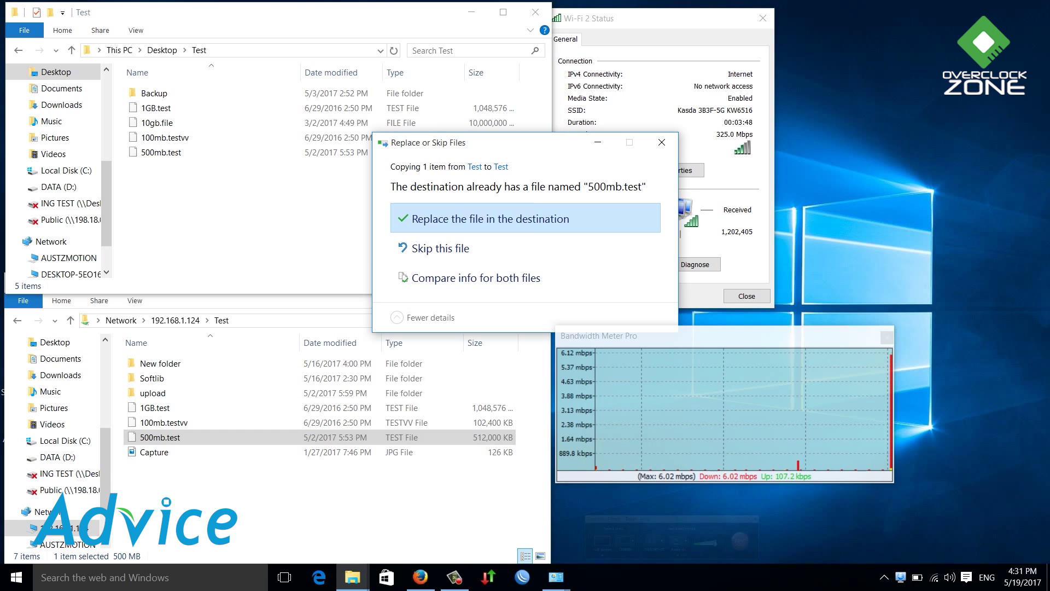
pyautogui.press('Return')
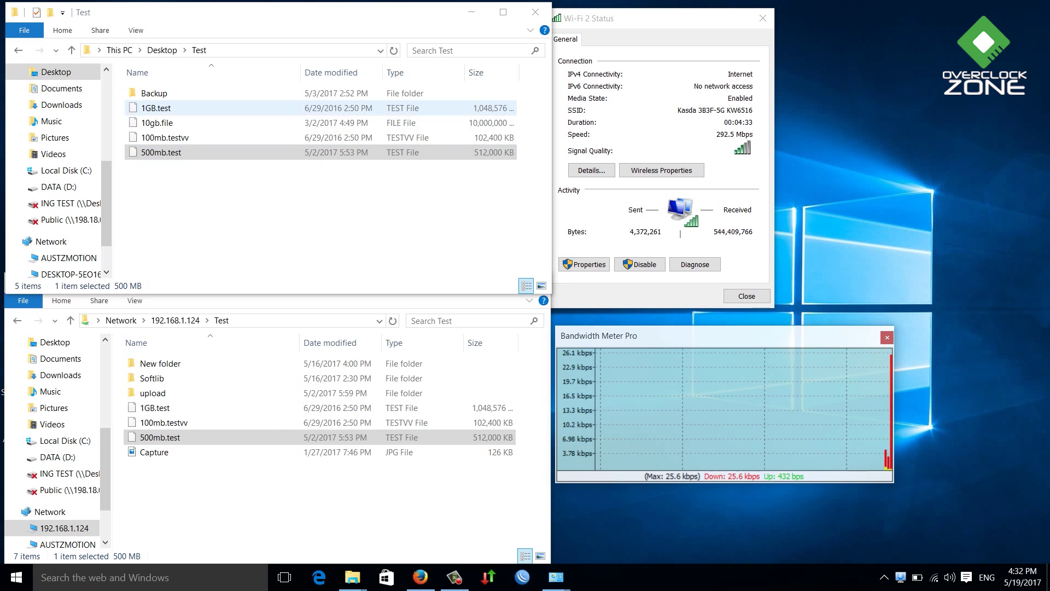
# Copy 500mb.test from the desktop Test folder into the network Test share's upload folder, replacing the existing file
pyautogui.click(164, 152)
pyautogui.doubleClick(152, 392)
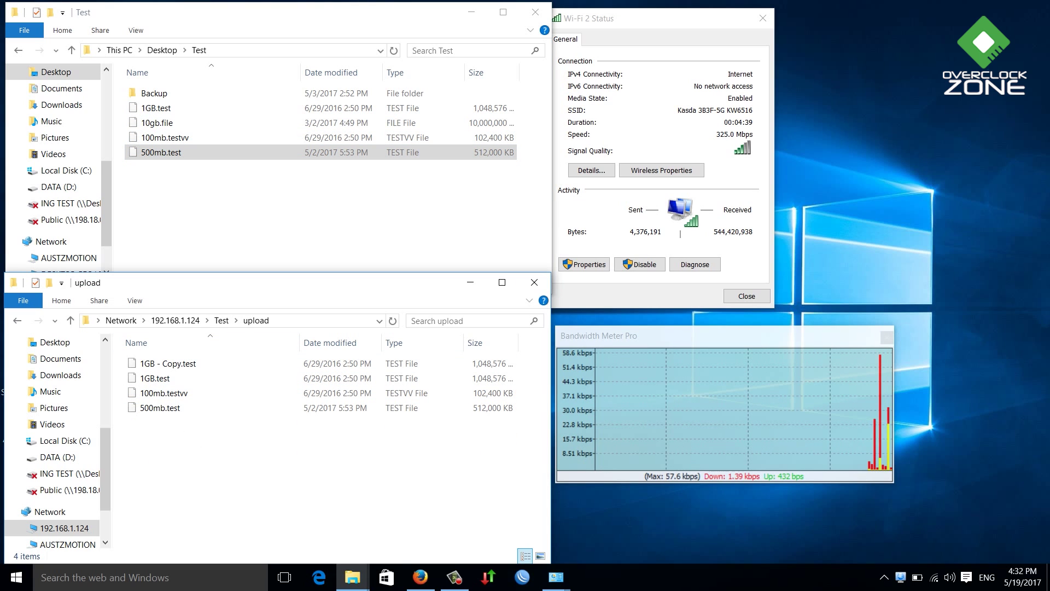
pyautogui.hotkey('ctrl', 'v')
pyautogui.press('Return')
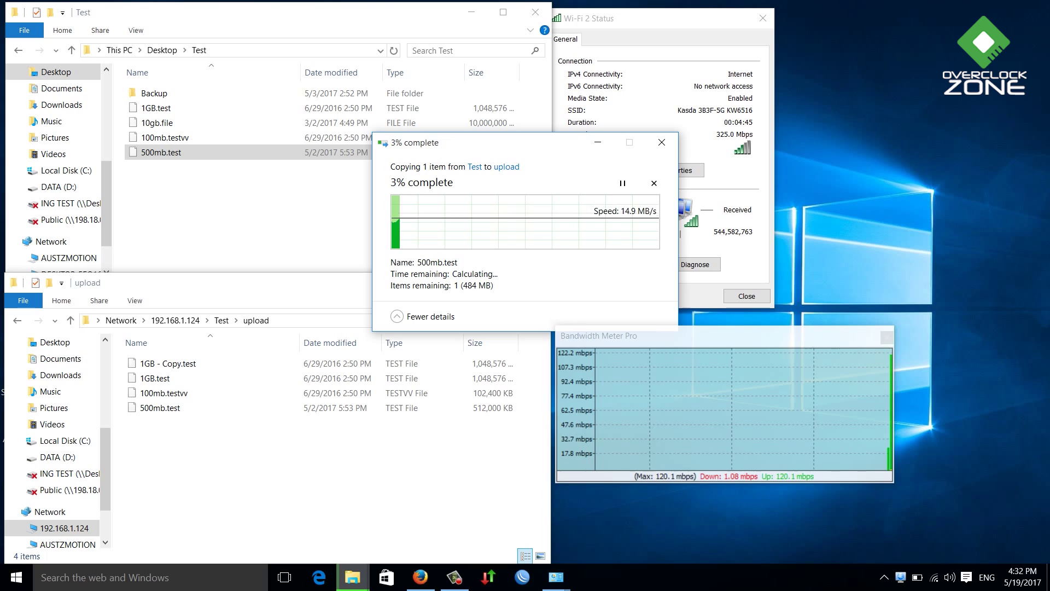